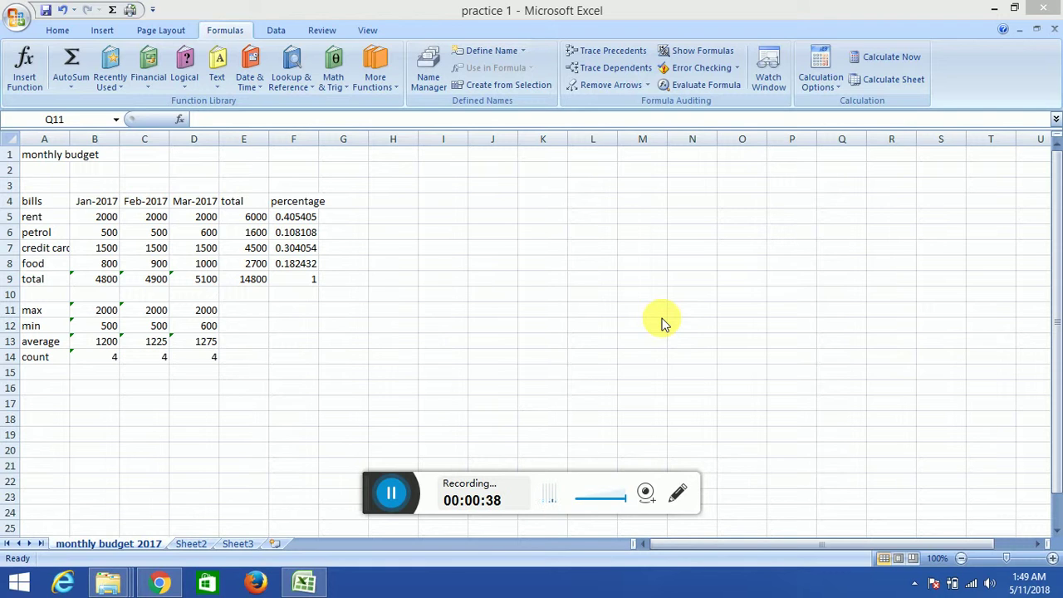
- Enter the text "copy" in cell I6
click(443, 234)
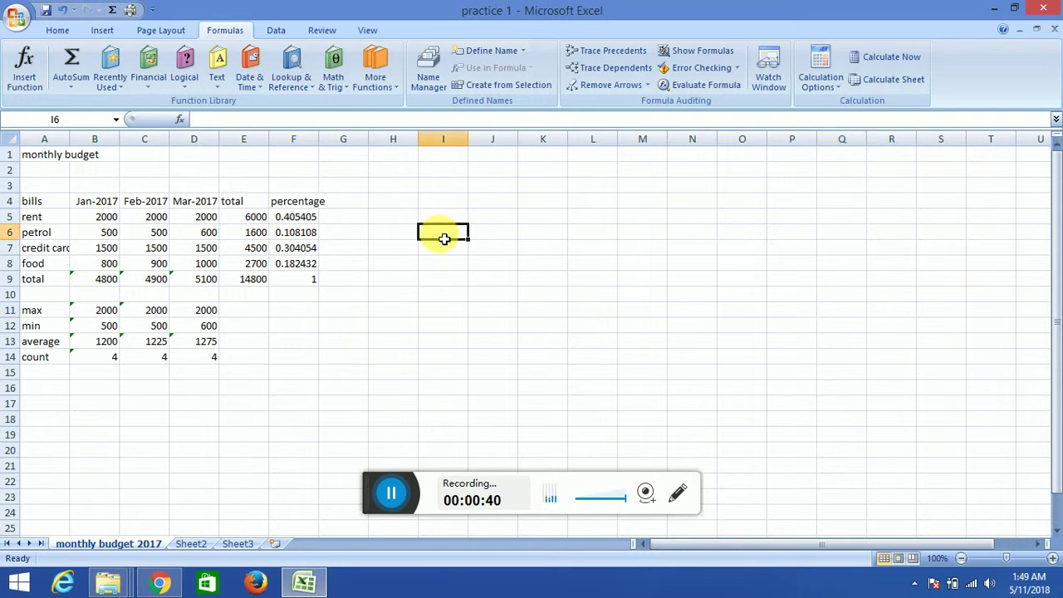
text(copy)
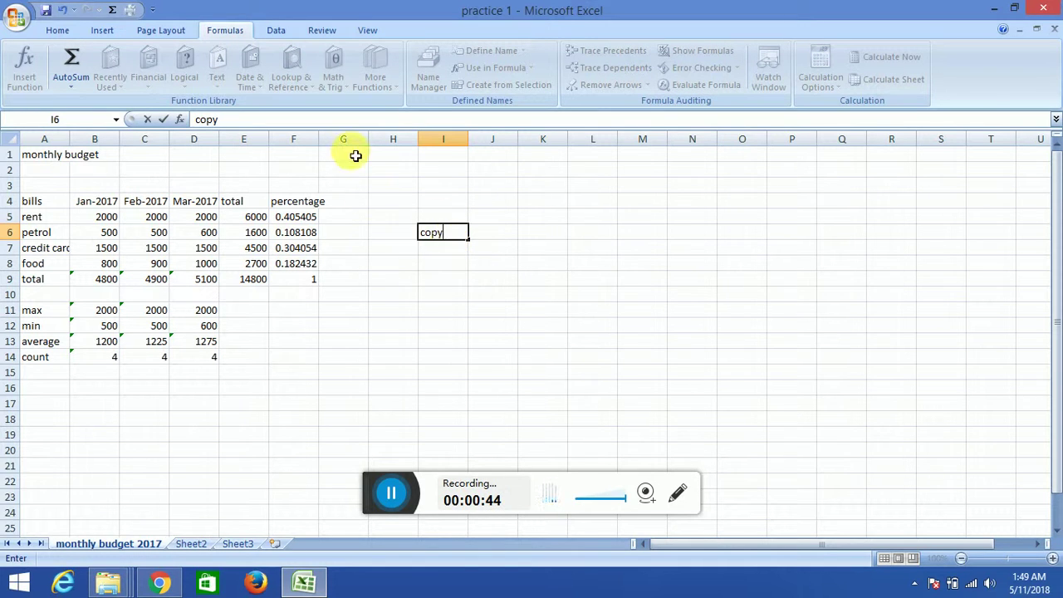
click(618, 240)
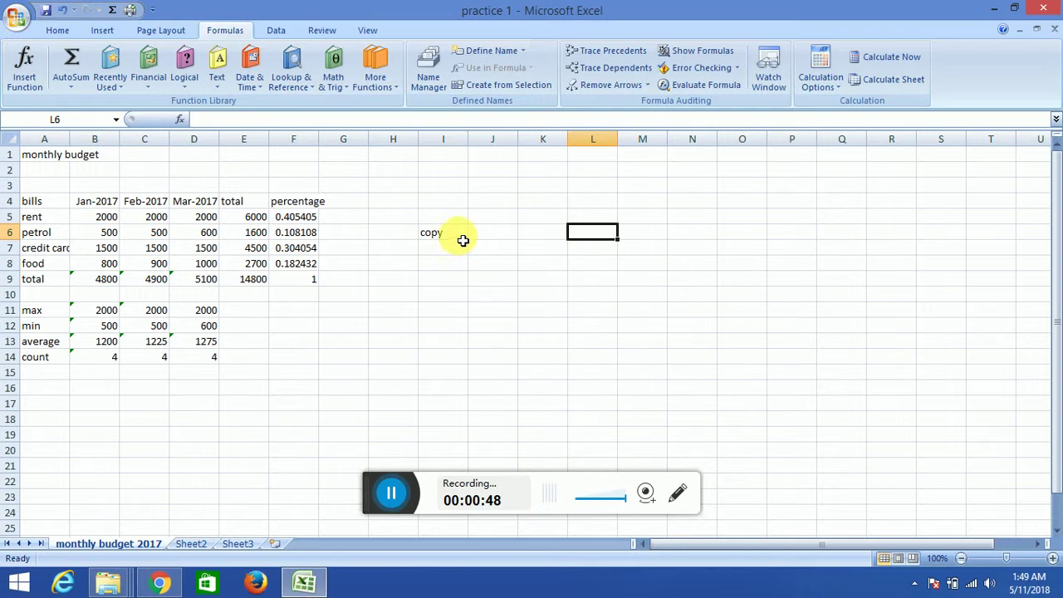
- Copy the contents of cell I6 into cells L6 and M6
click(464, 233)
key(ctrl+c)
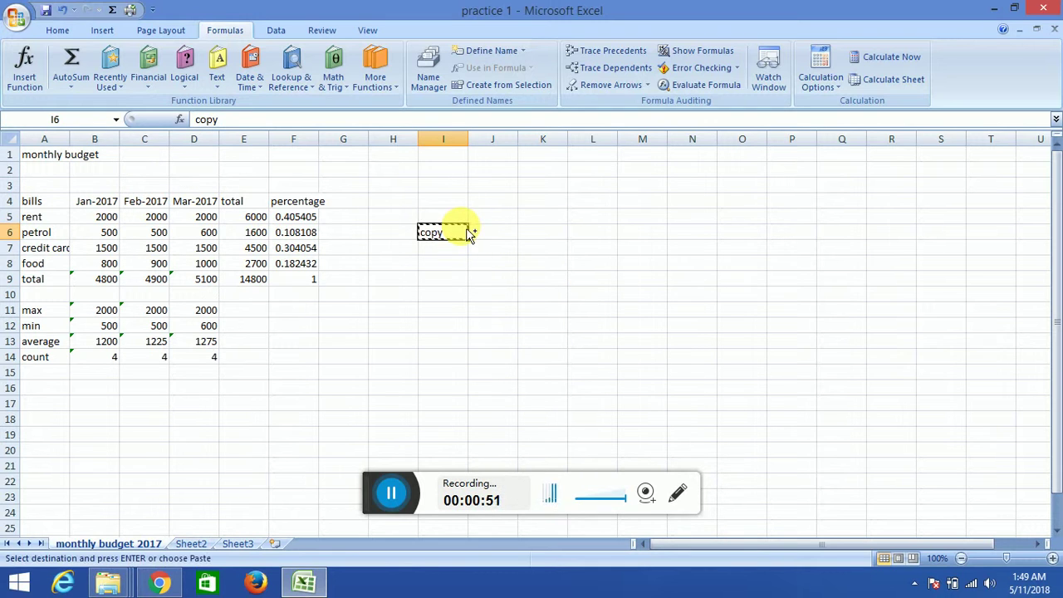
click(606, 232)
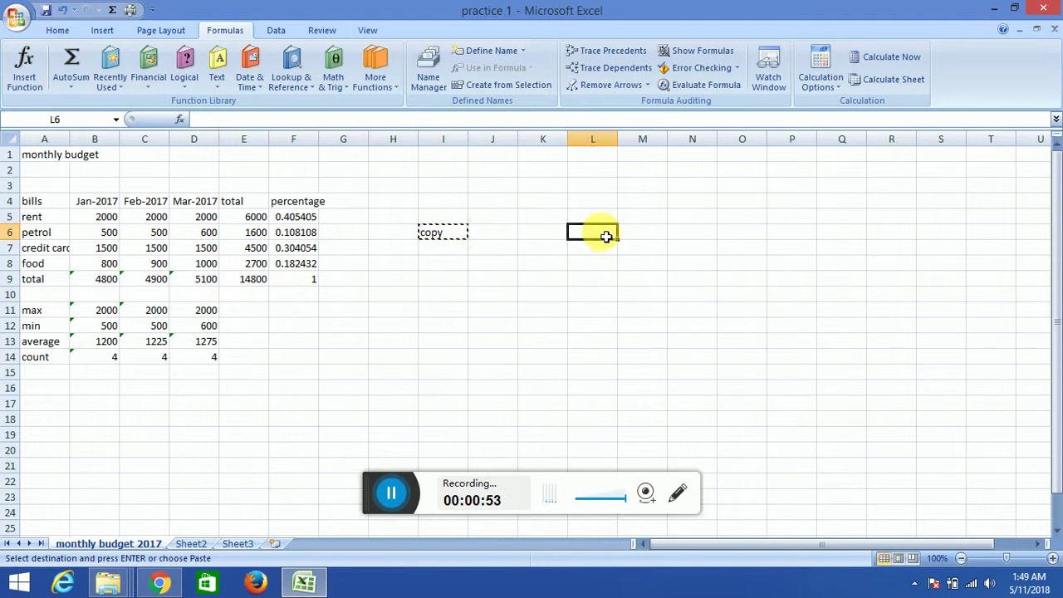
key(ctrl+v)
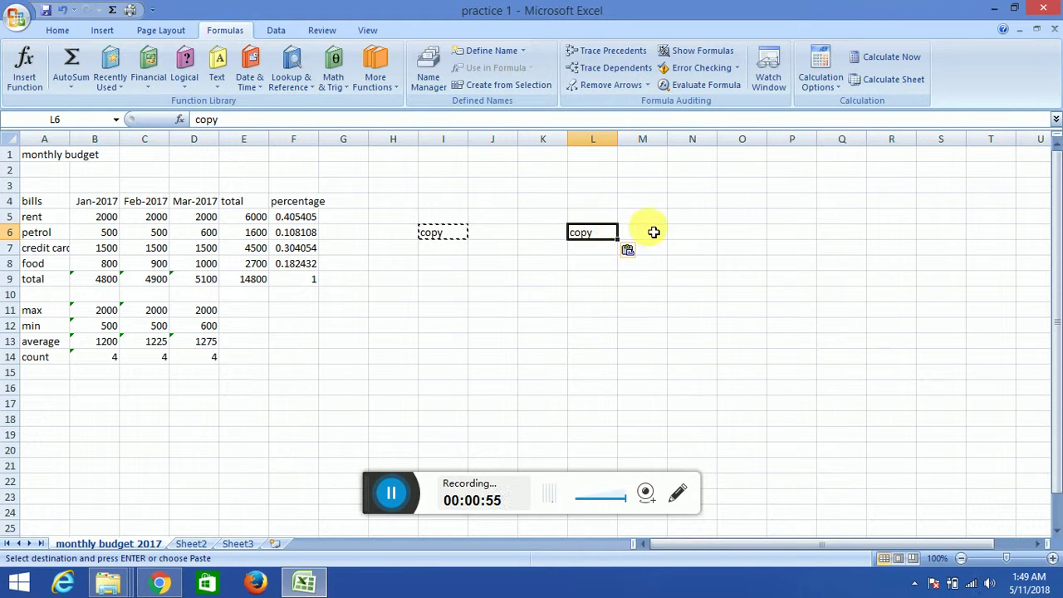
click(646, 233)
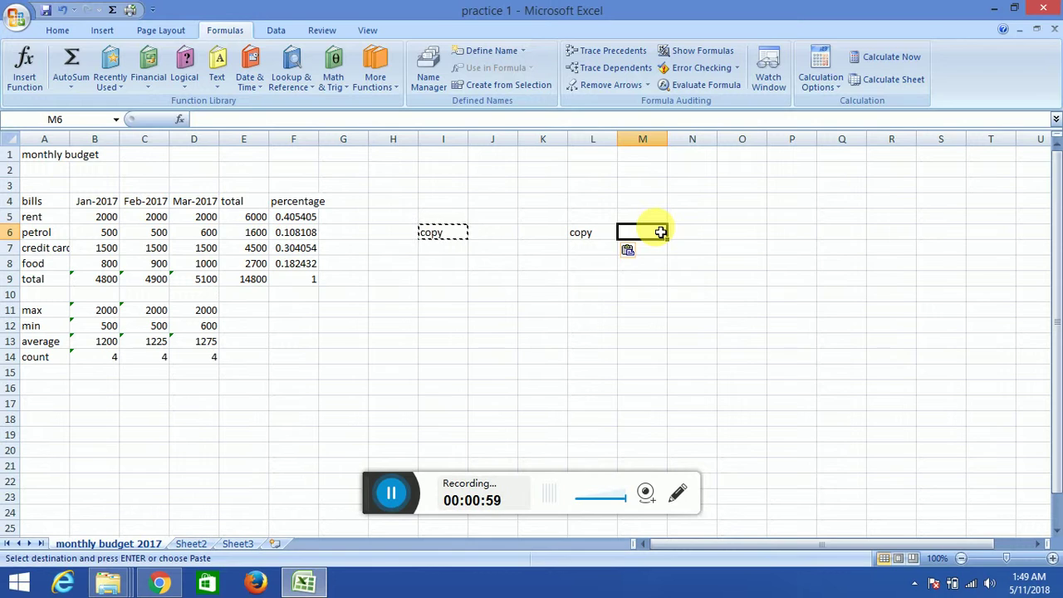
key(ctrl+v)
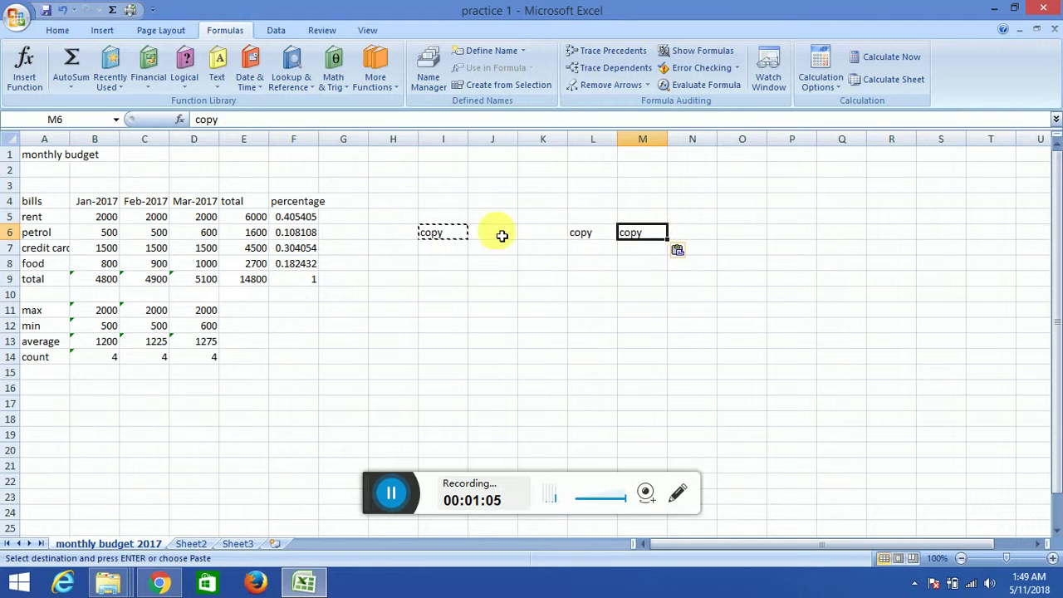
key(Escape)
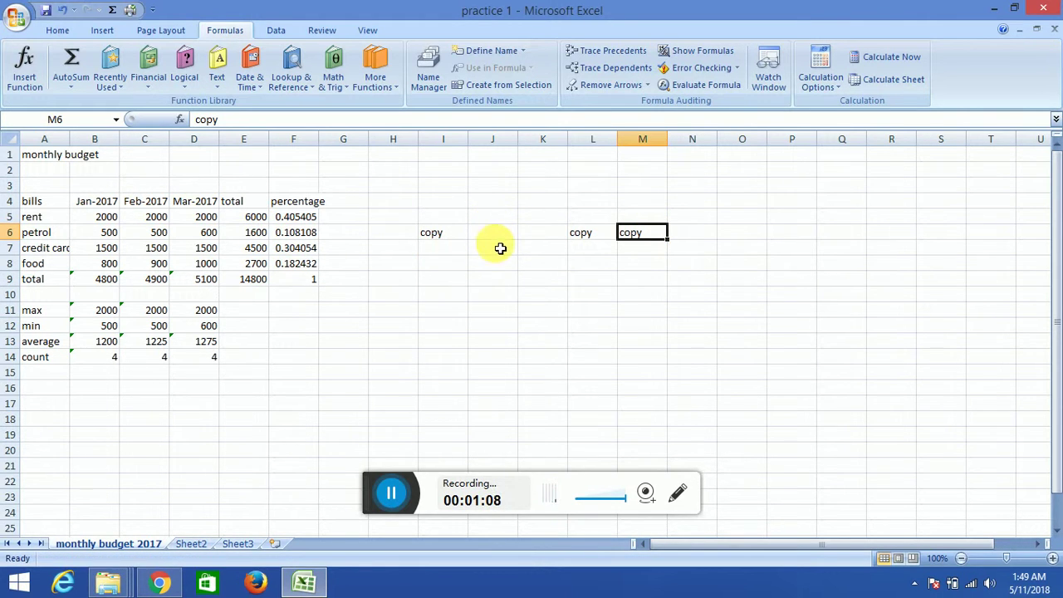
- Cut the text "copy" from cell I6 and paste it into cell N6
click(445, 236)
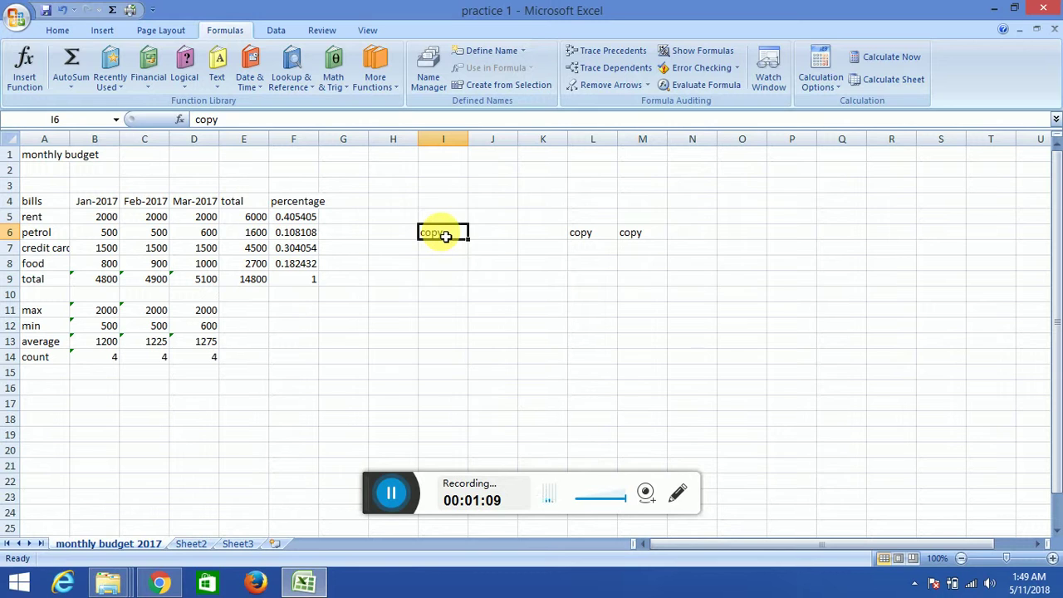
click(705, 235)
click(432, 235)
key(ctrl+c)
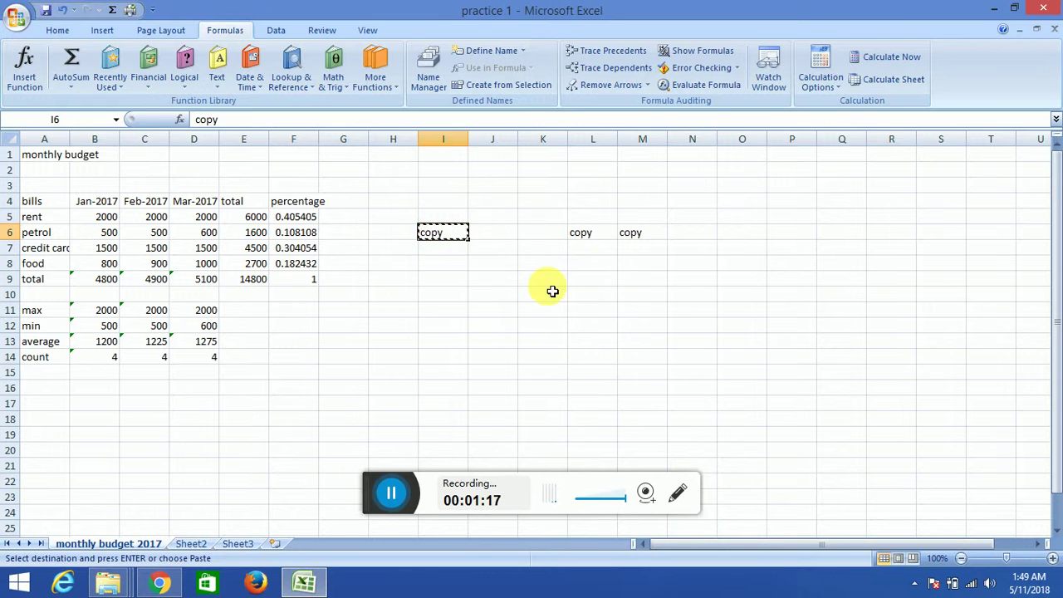
click(688, 240)
key(Return)
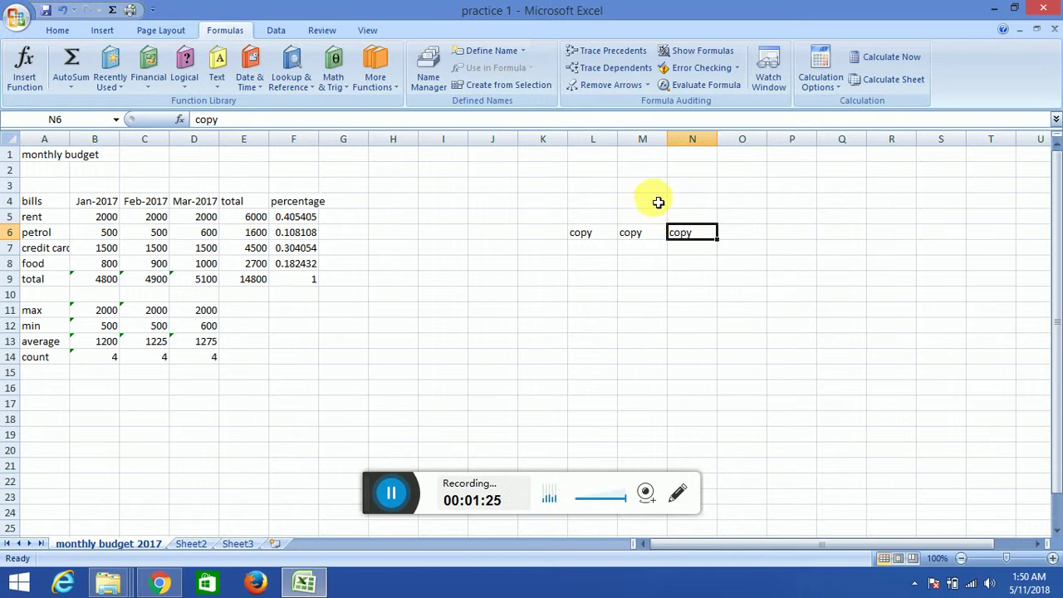
- Insert a blank column between the Mar-2017 and total columns
click(199, 140)
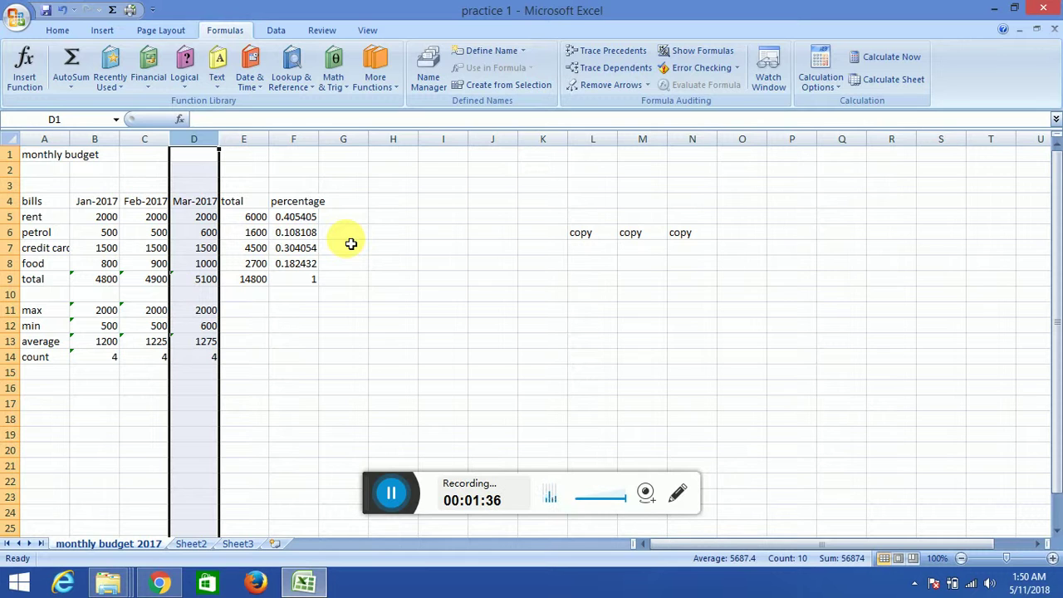
click(231, 201)
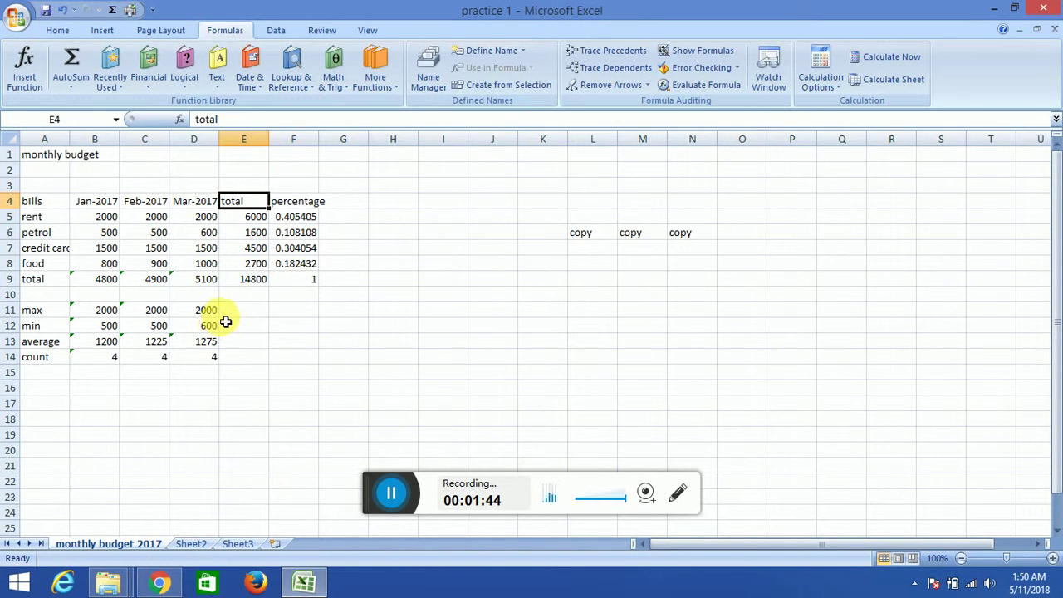
click(195, 153)
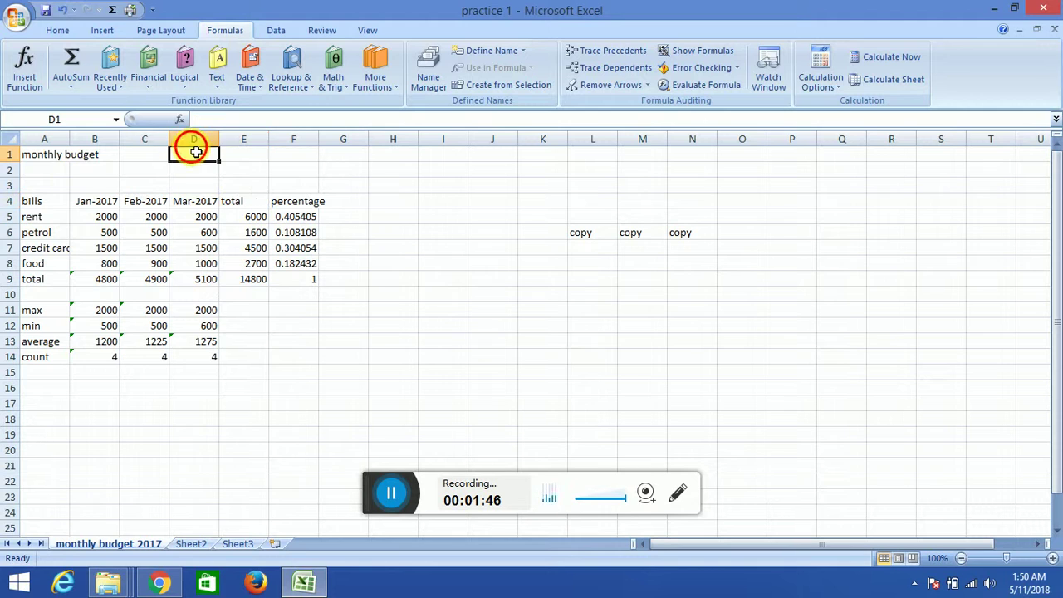
click(244, 140)
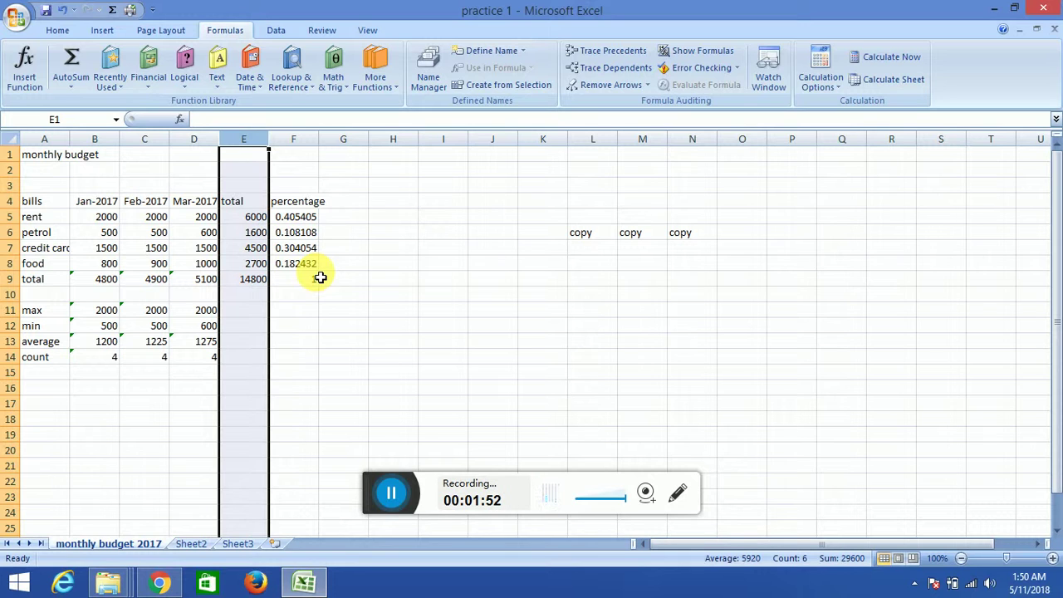
key(ctrl+shift+plus)
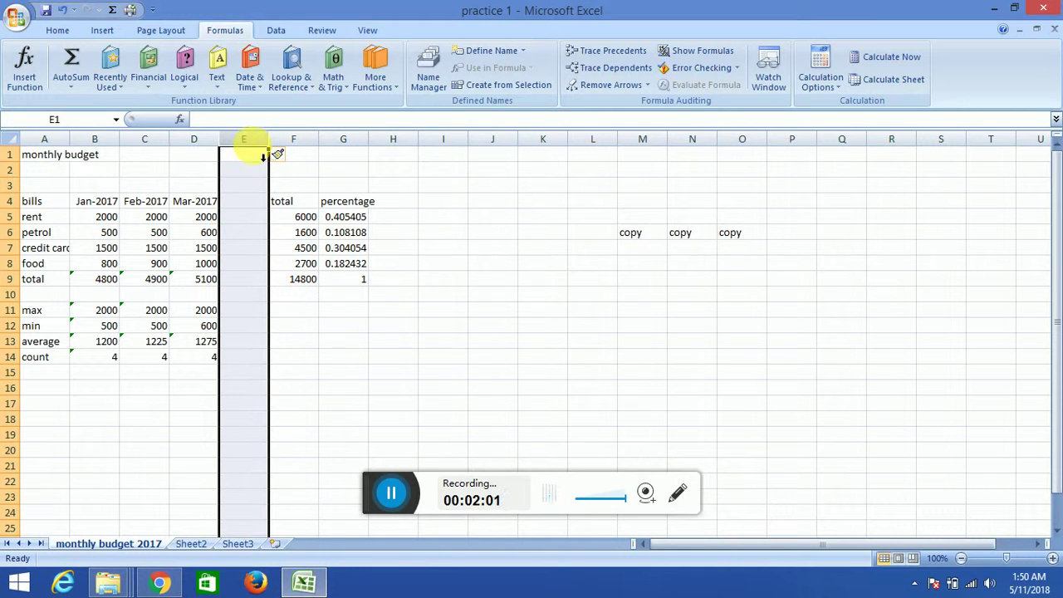
- Insert four more blank columns at columns E through H, before the total column
drag(267, 149, 413, 152)
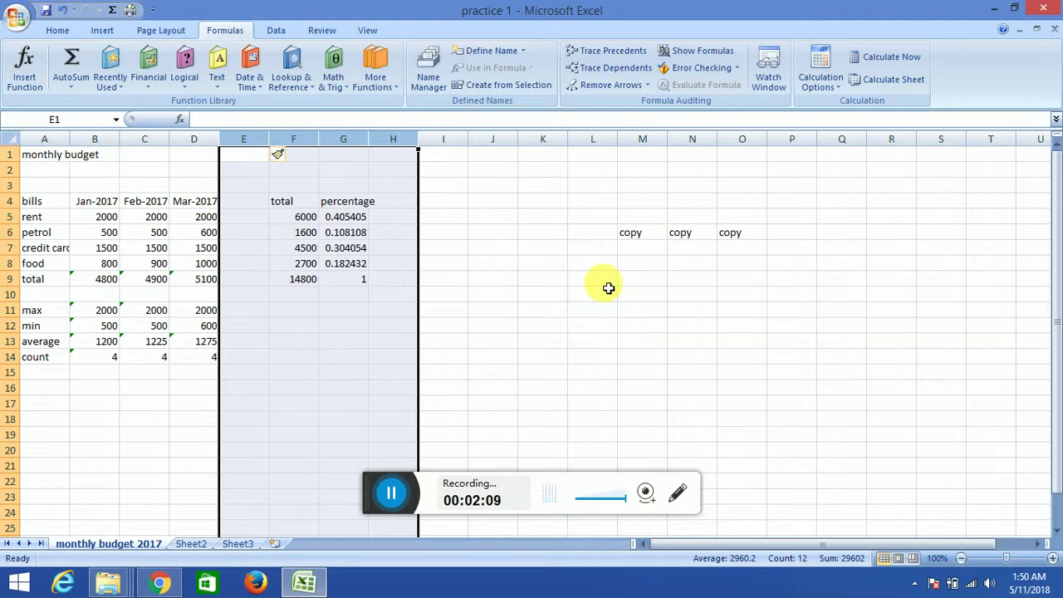
key(ctrl+shift+plus)
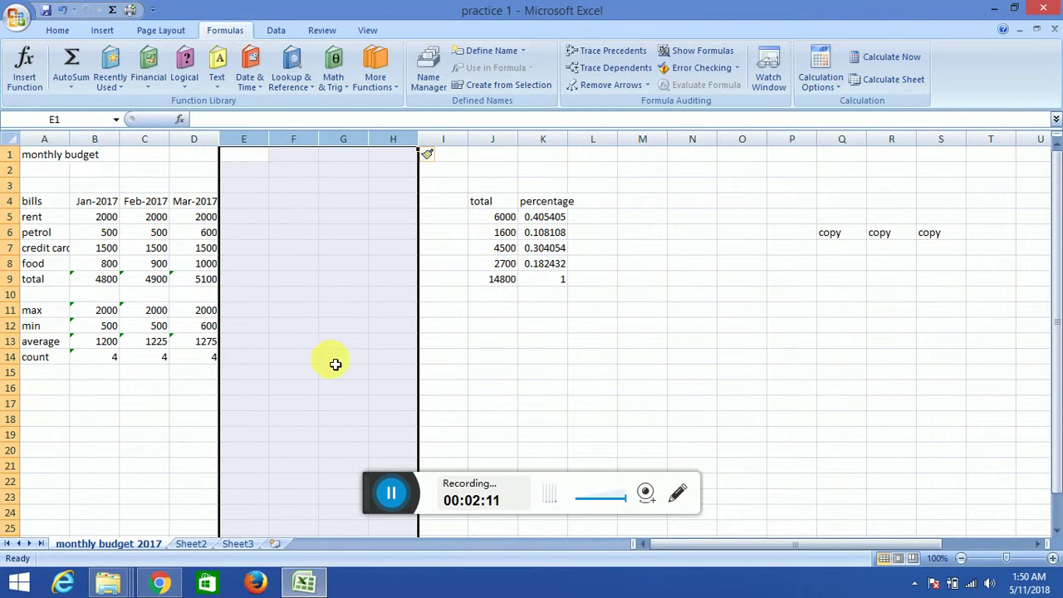
click(489, 370)
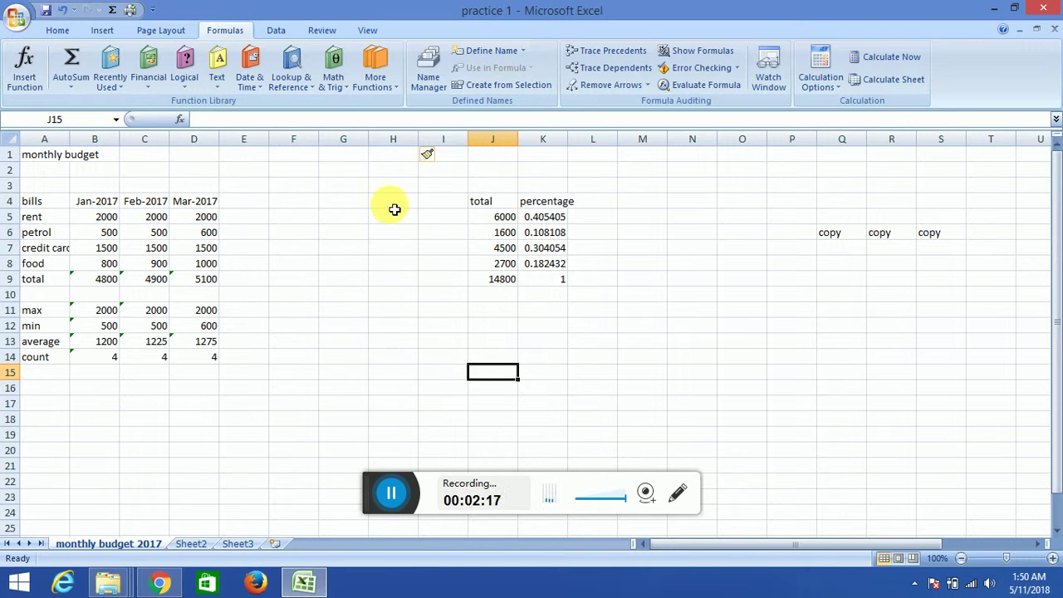
- Extend the month headings in row 4 from Mar-2017 through Aug-2017, filling cells E4 to I4
click(199, 203)
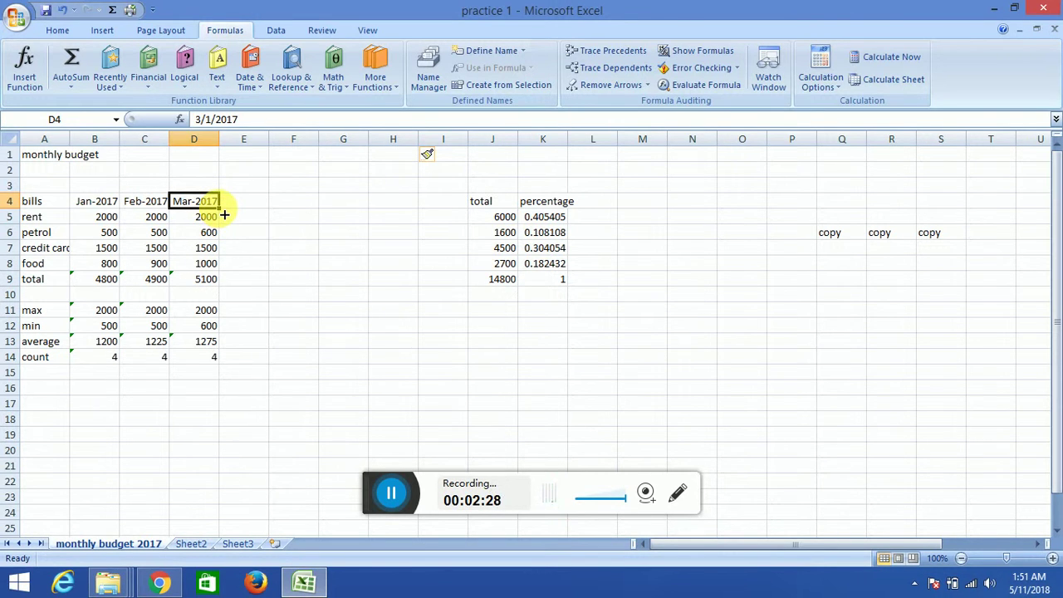
drag(224, 215, 459, 219)
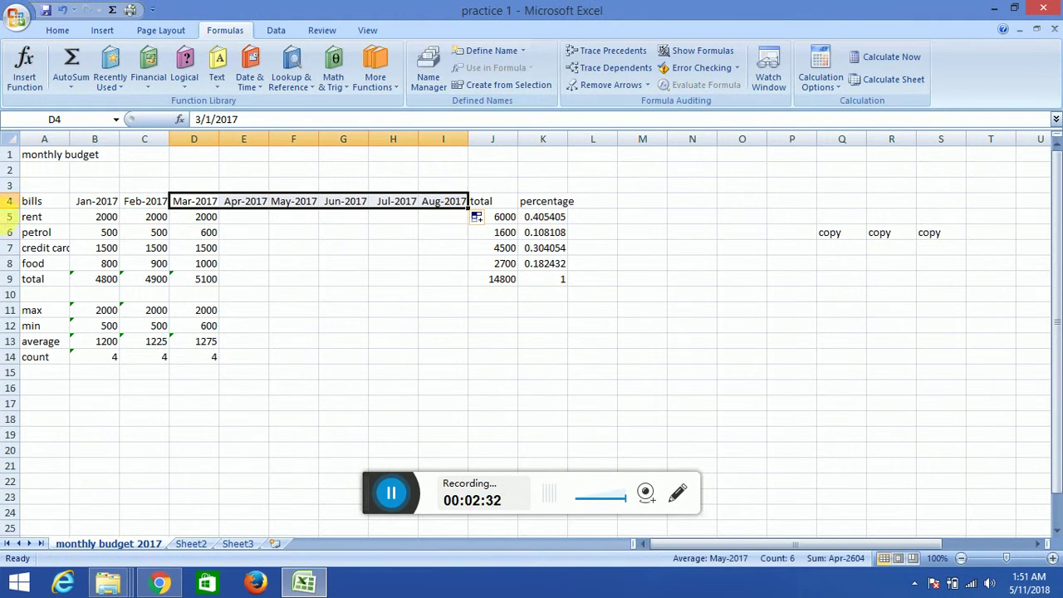
click(570, 347)
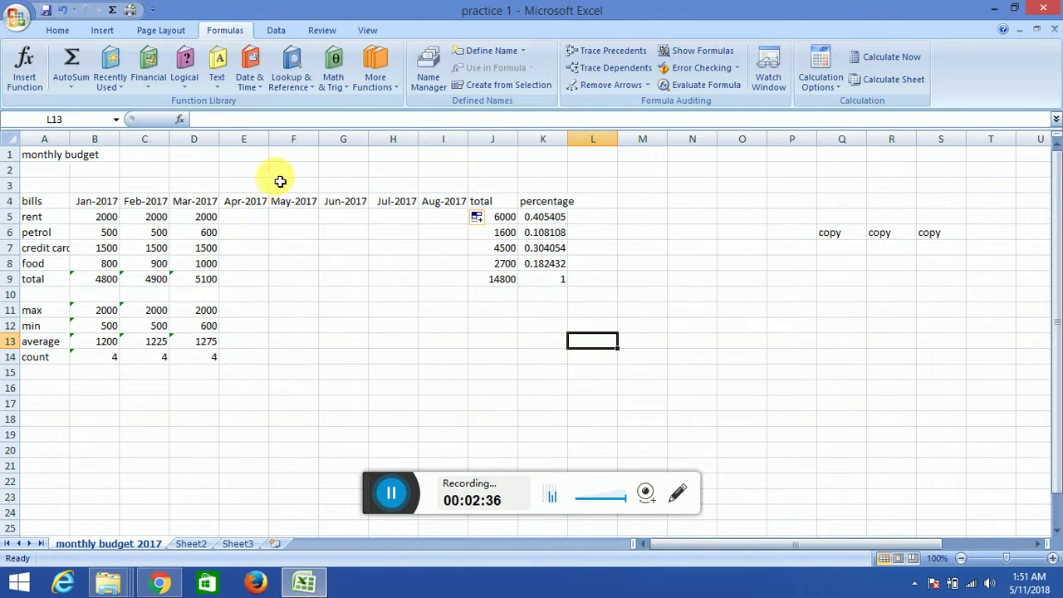
click(248, 154)
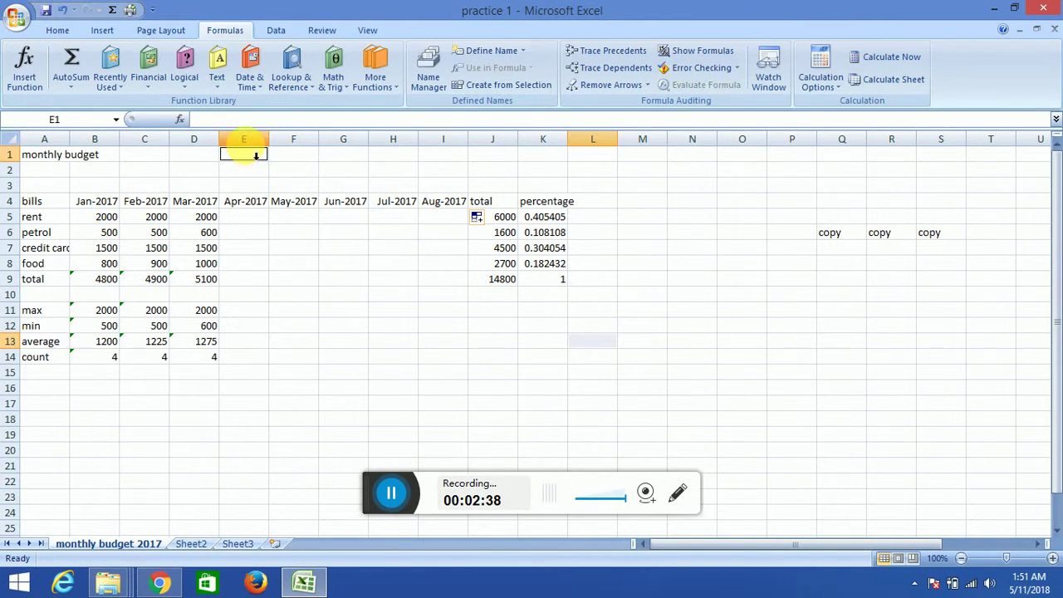
drag(244, 139, 459, 156)
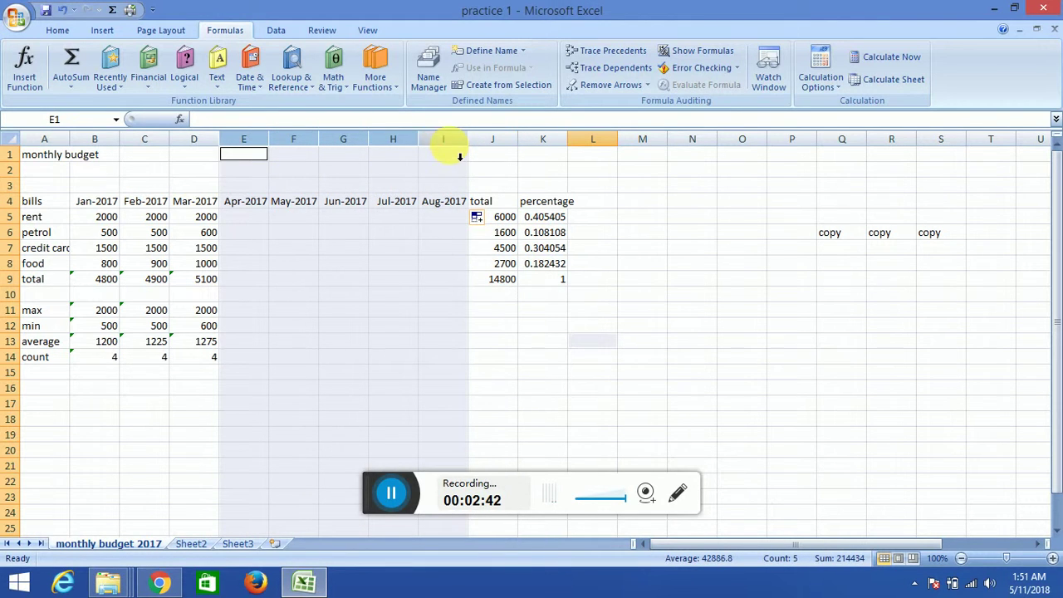
right_click(413, 290)
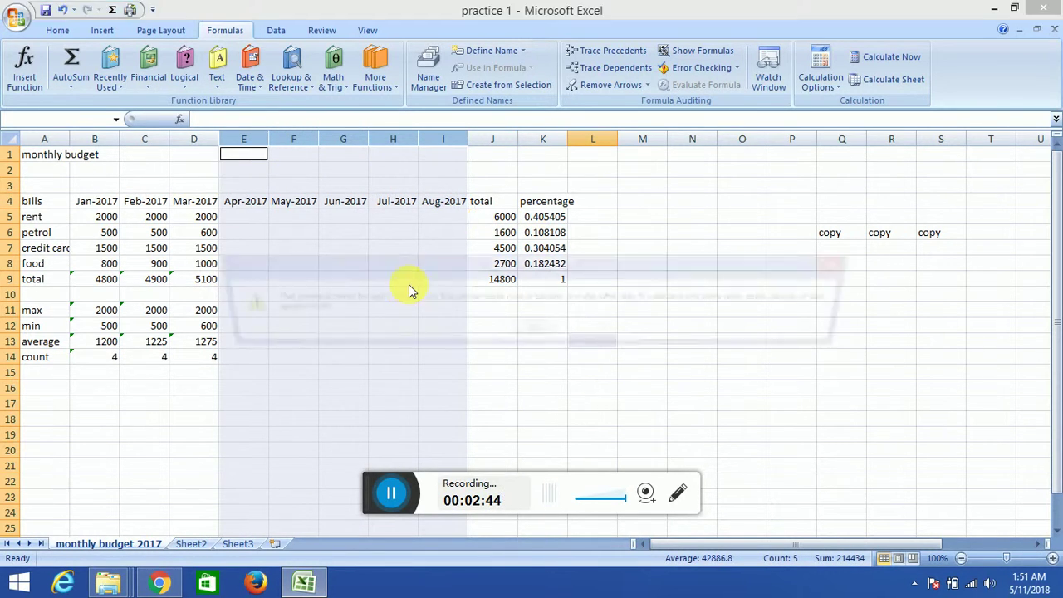
click(548, 331)
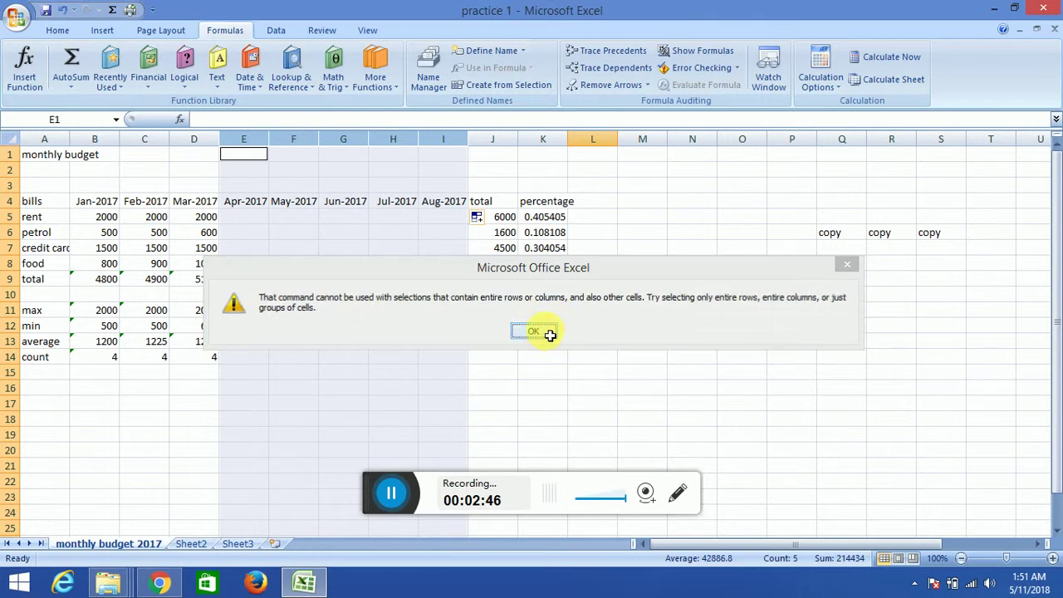
- Delete columns E through I, which hold the Apr-2017 to Aug-2017 headings
drag(244, 139, 475, 151)
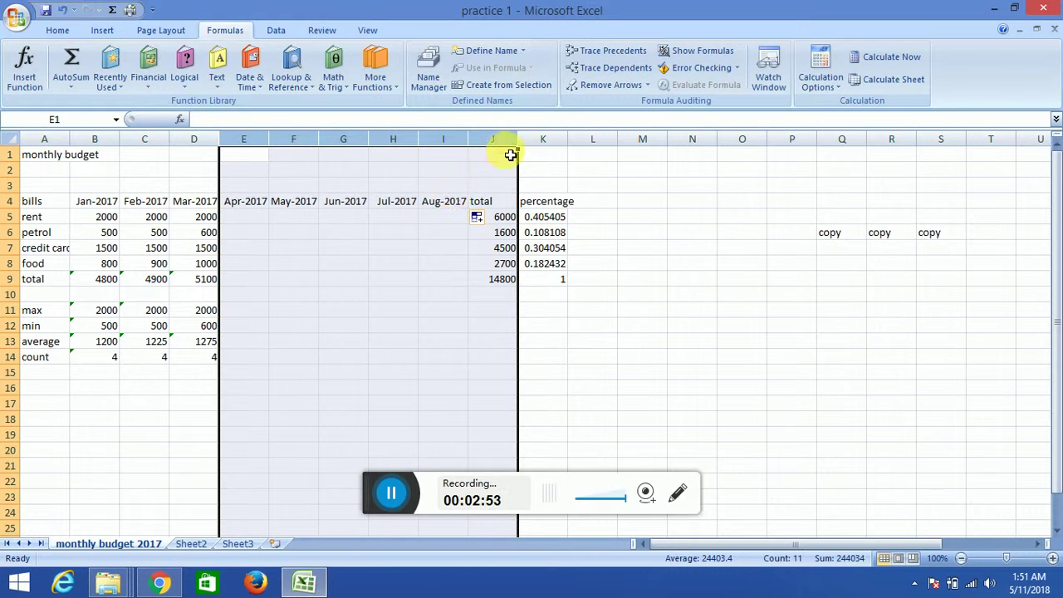
drag(246, 139, 457, 156)
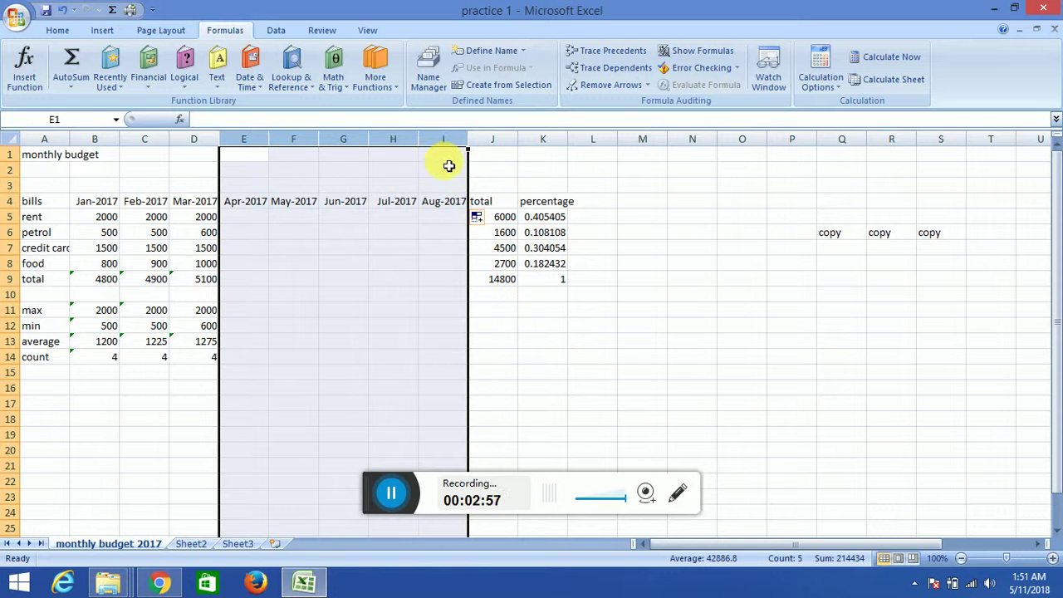
key(ctrl+minus)
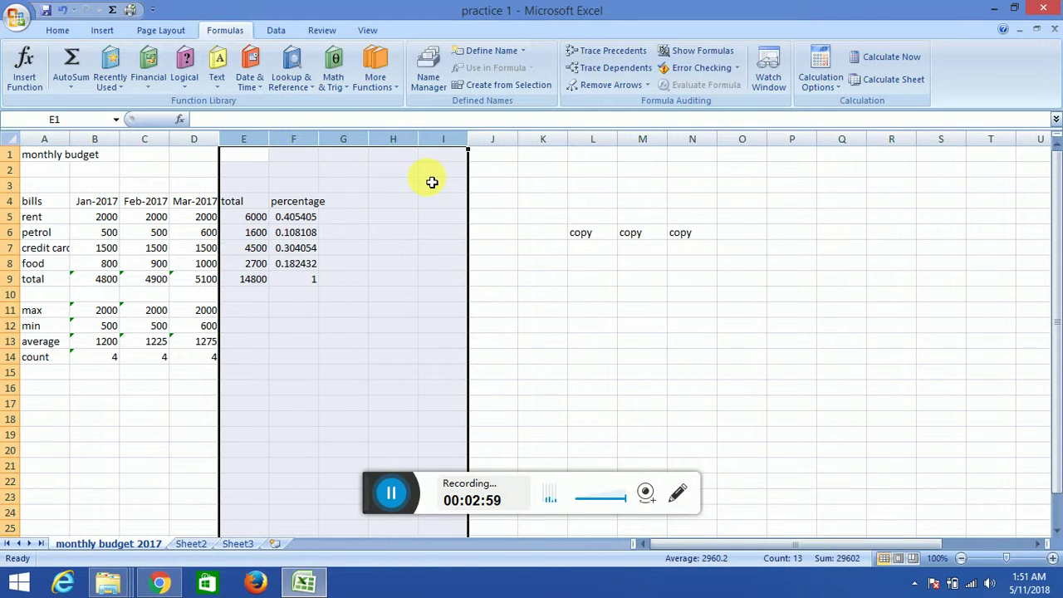
- Insert a blank row above the petrol row and undo that insertion
click(34, 237)
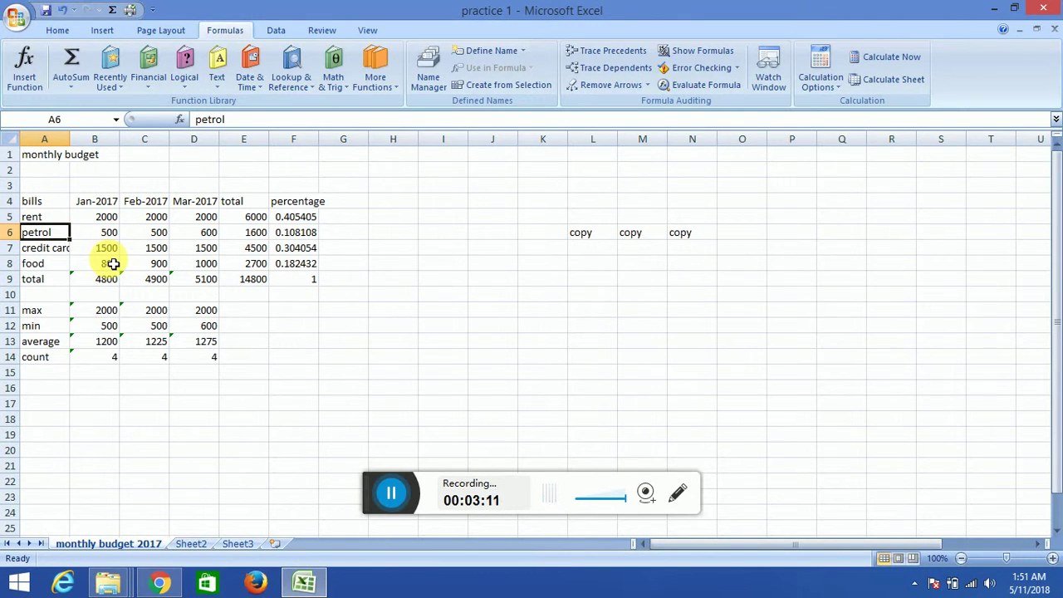
click(9, 233)
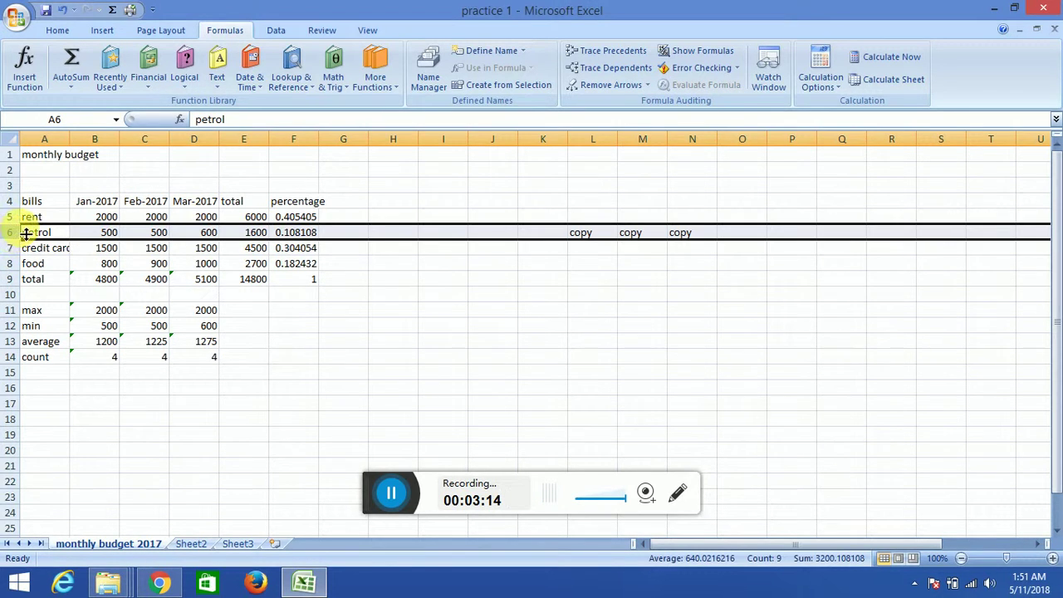
key(ctrl+shift+plus)
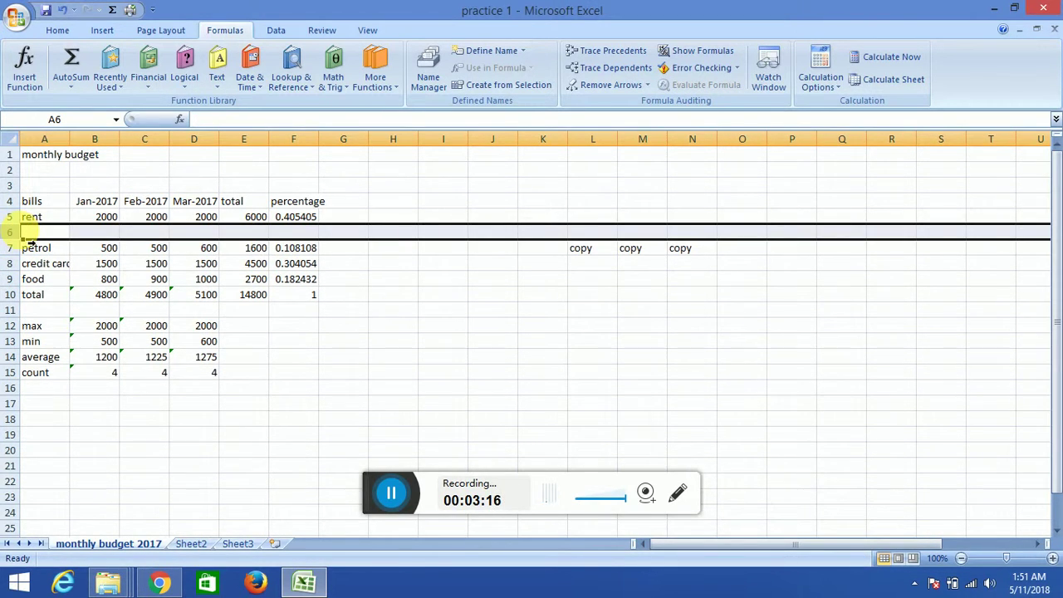
click(64, 11)
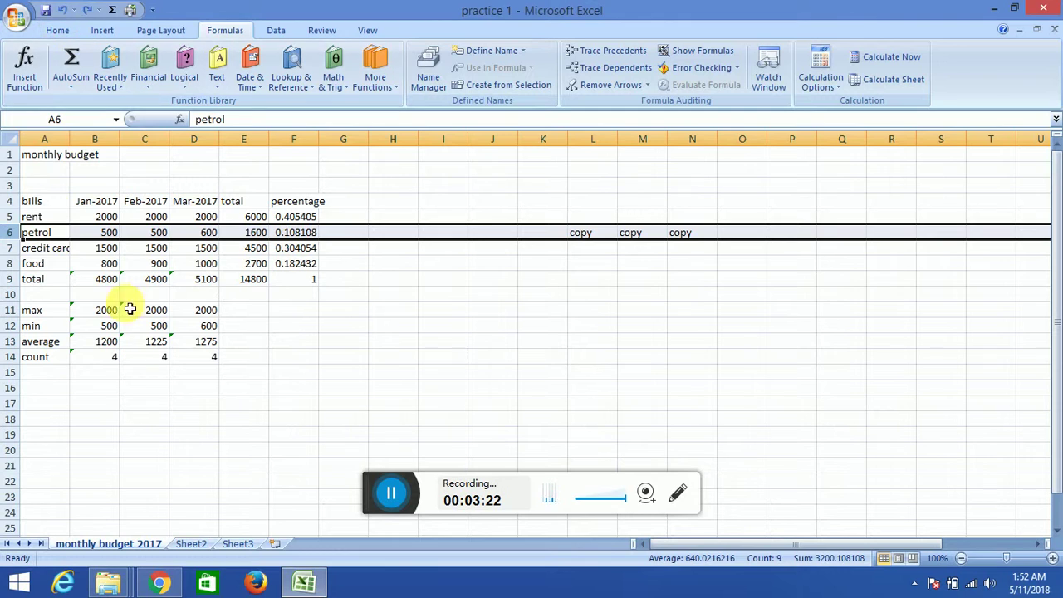
click(251, 343)
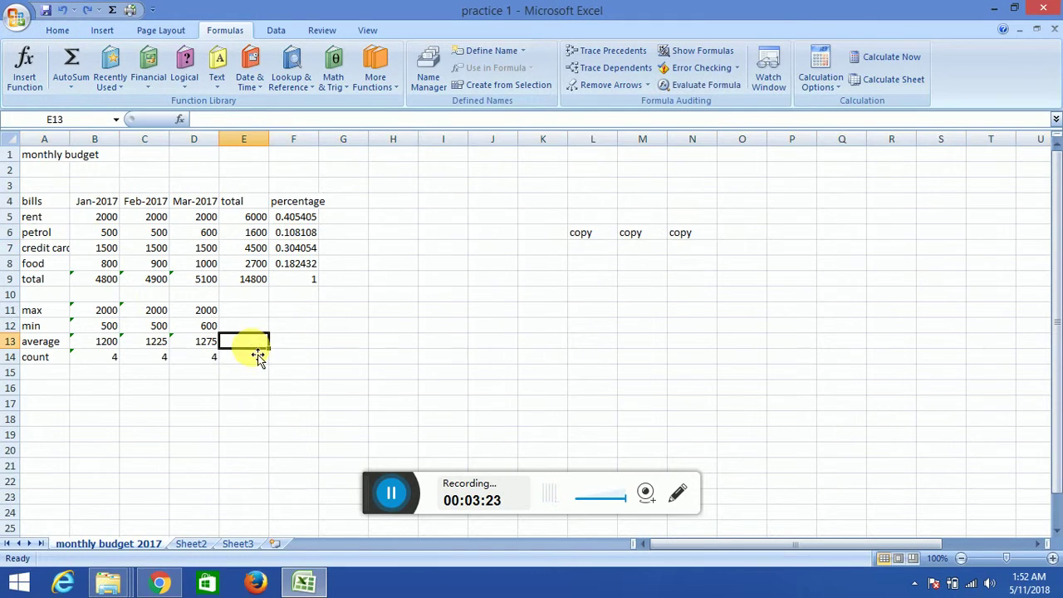
- Widen column A to fit the credit card label and column F to fit the percentage heading
click(49, 251)
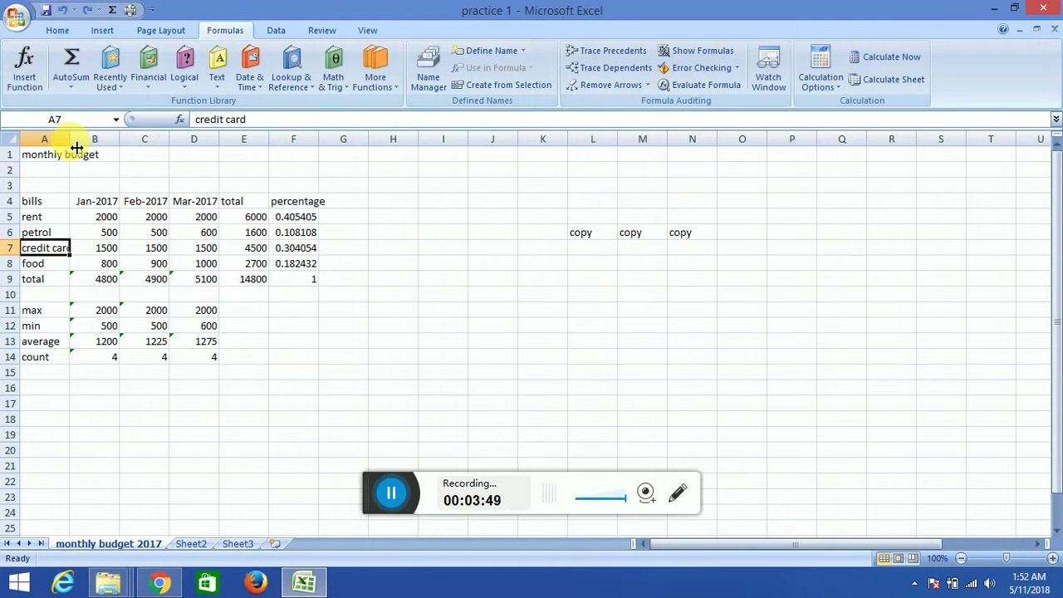
drag(76, 148, 85, 148)
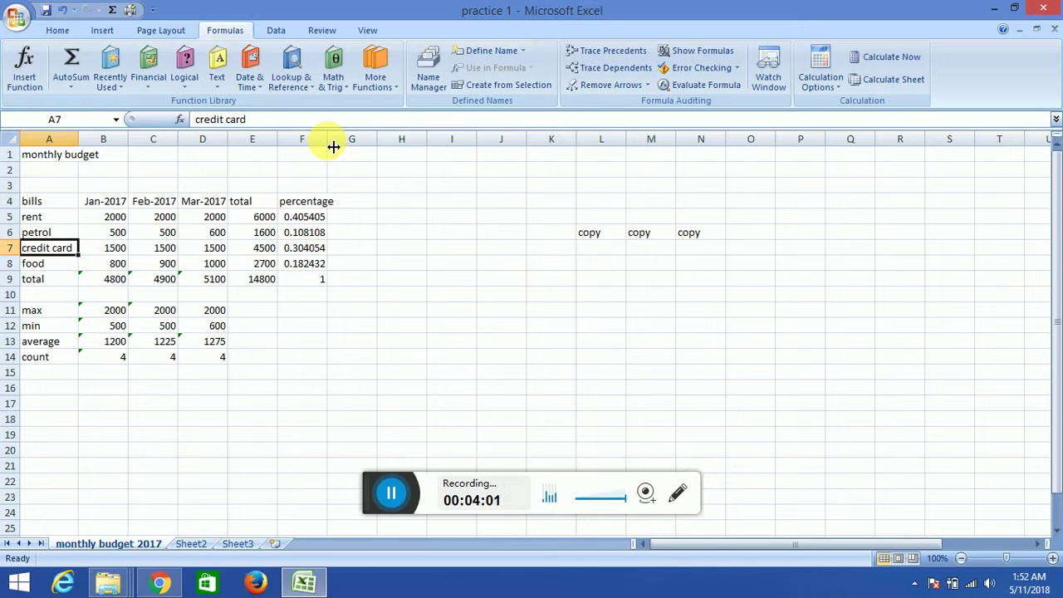
drag(333, 147, 344, 146)
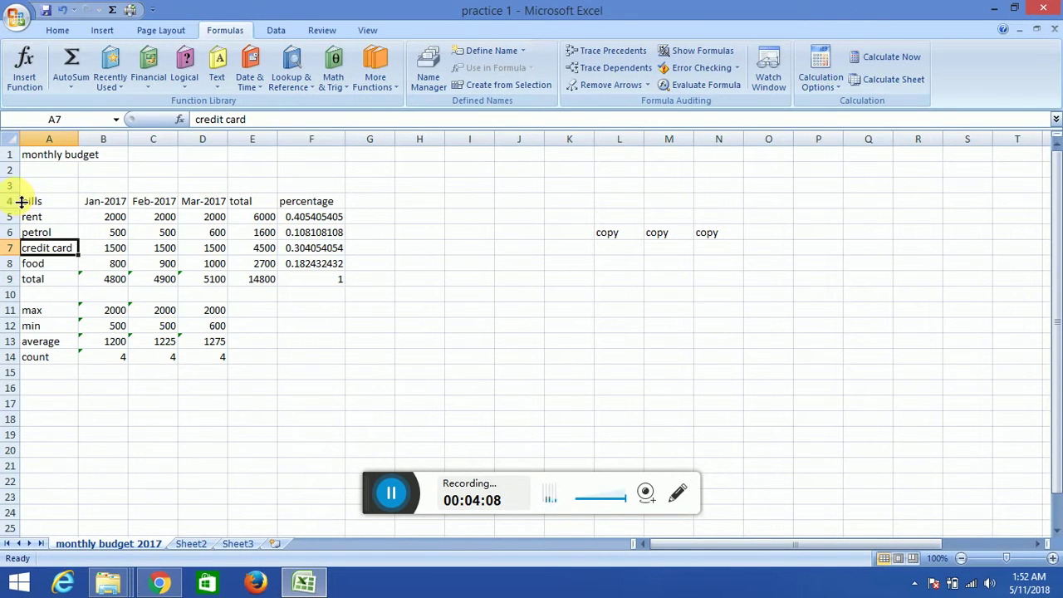
- Reduce the height of blank row 3 and increase the height of title row 1
drag(22, 201, 21, 194)
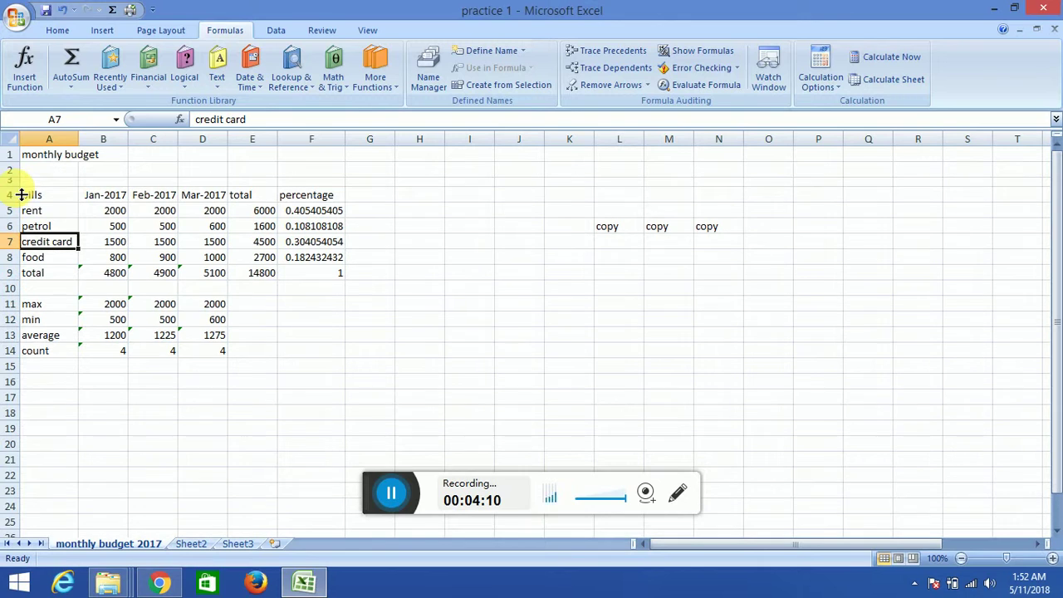
click(24, 168)
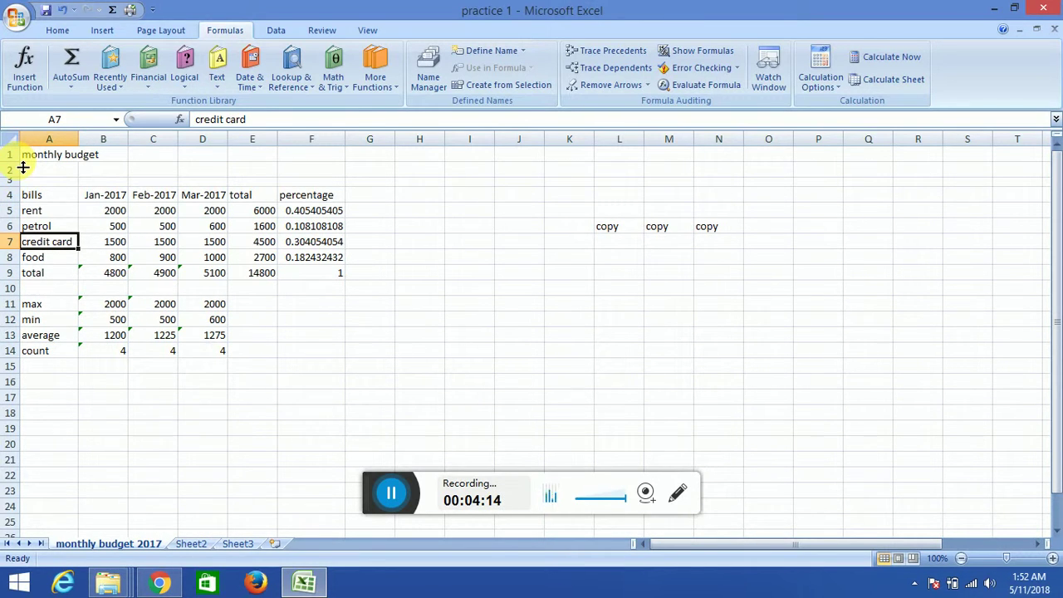
drag(23, 168, 20, 176)
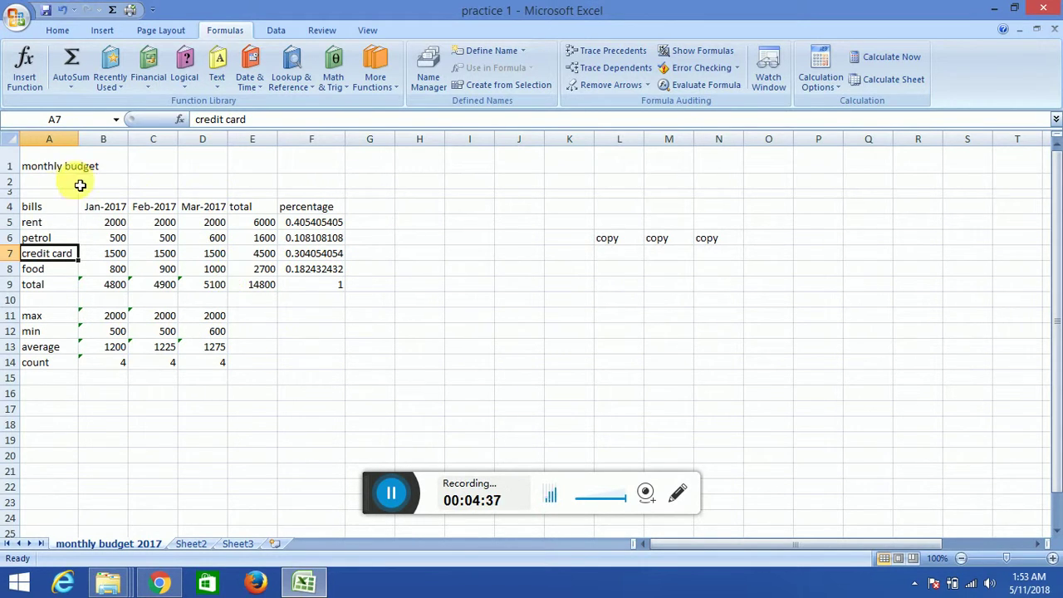
- Hide column D, which holds the Mar-2017 figures
click(209, 140)
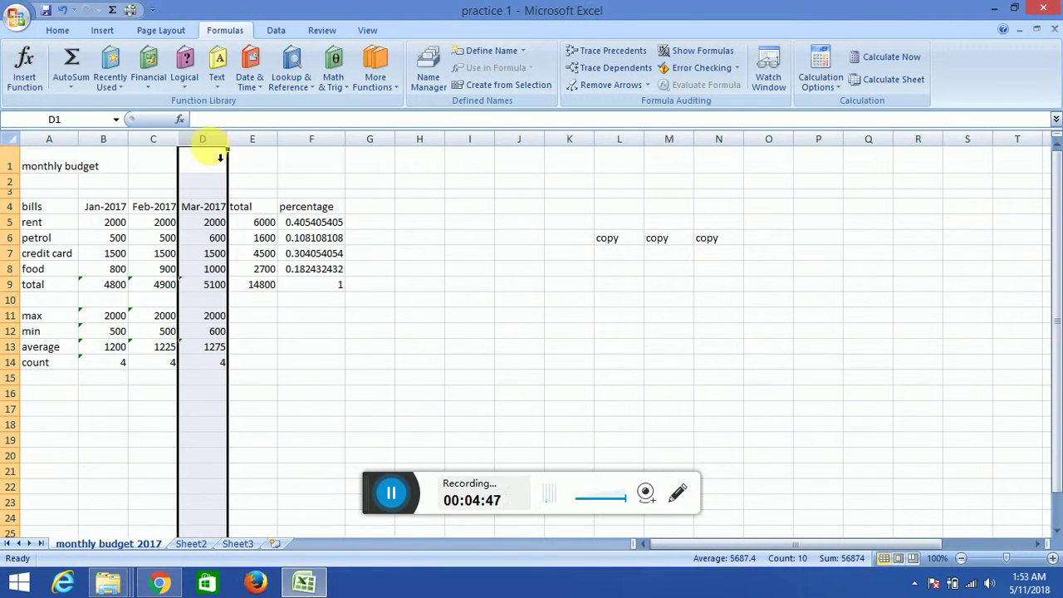
right_click(220, 157)
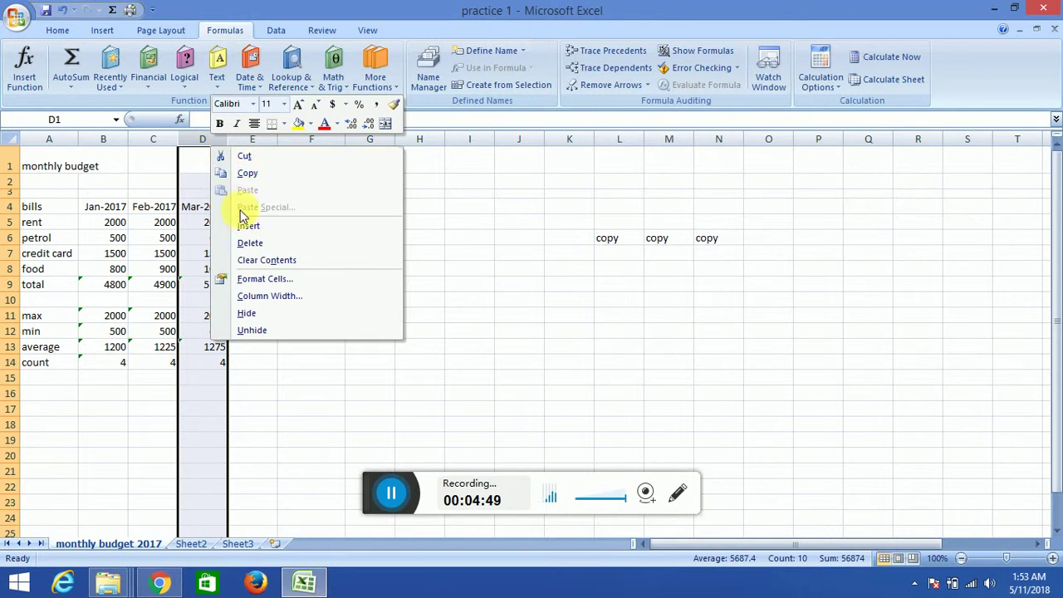
click(255, 311)
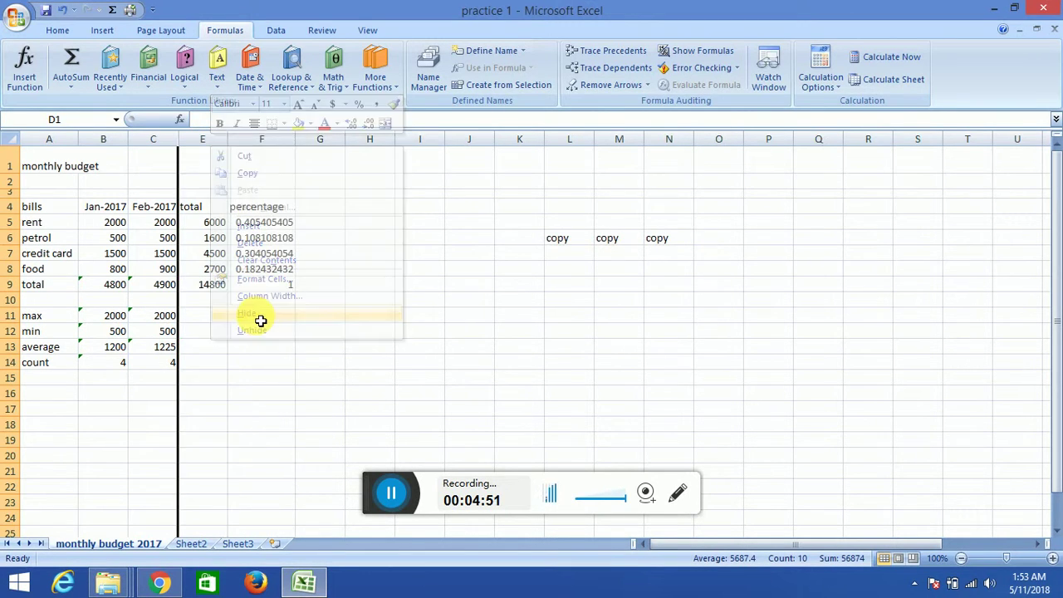
click(243, 463)
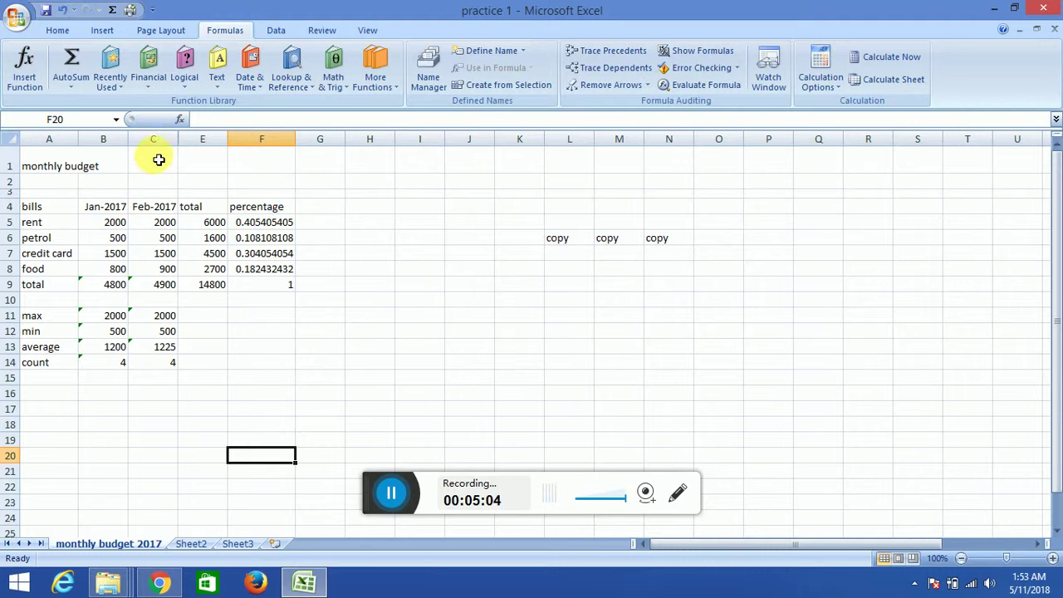
- Unhide the Mar-2017 column between columns C and E
drag(162, 155, 208, 141)
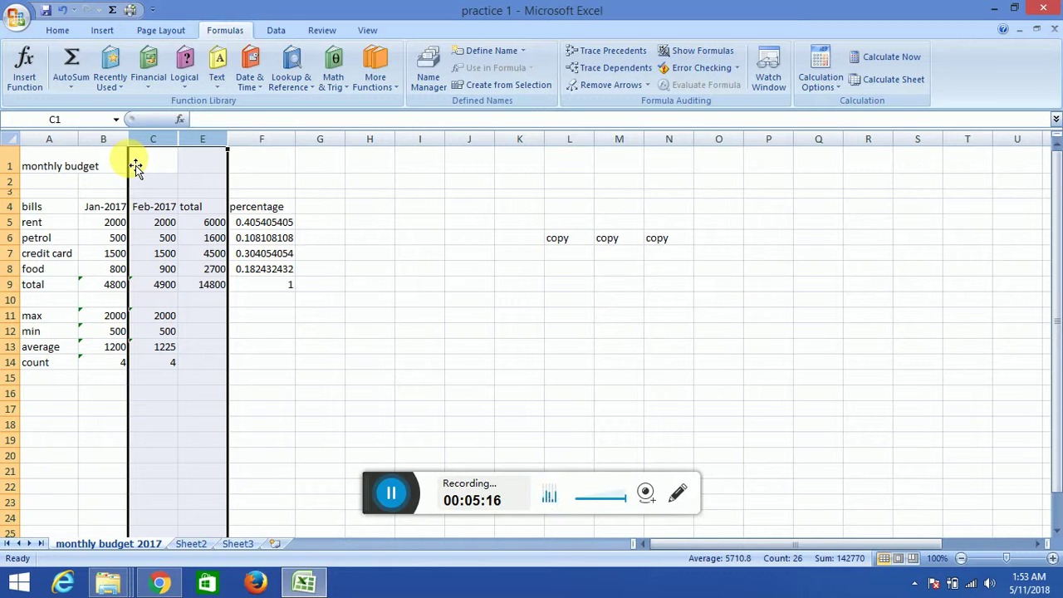
right_click(188, 146)
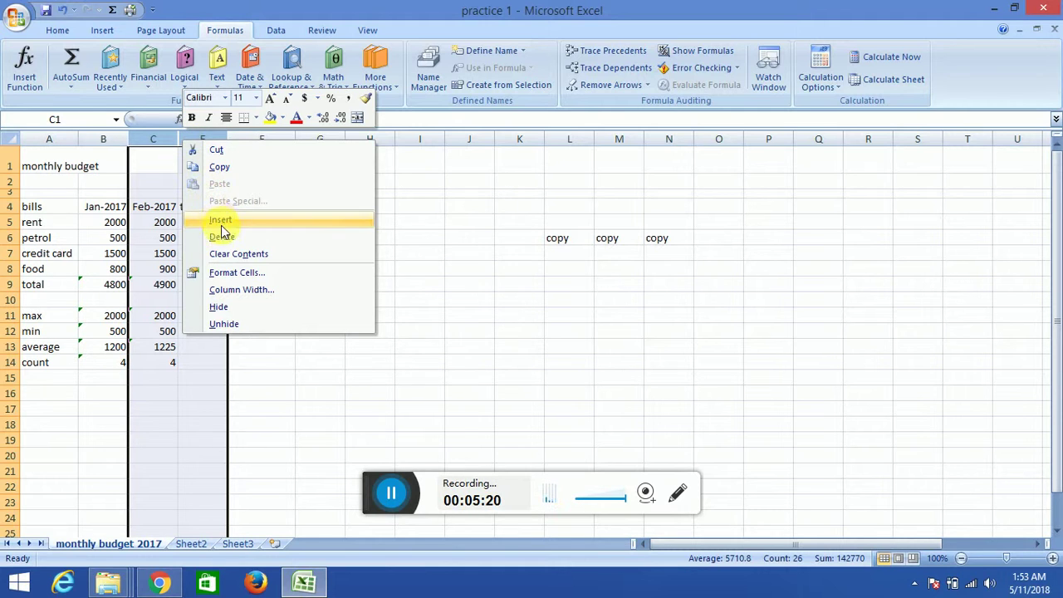
click(222, 324)
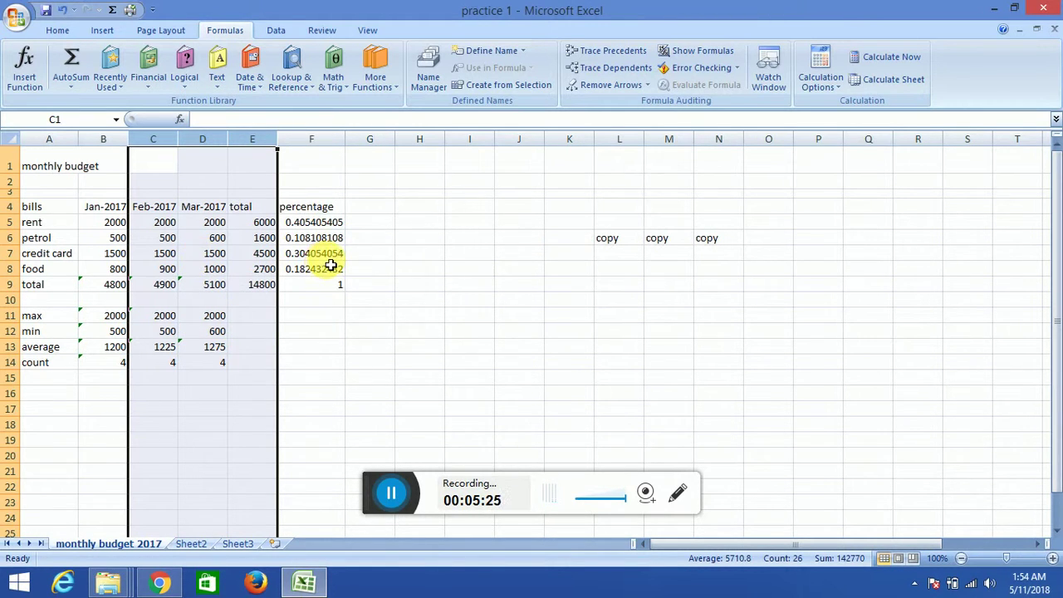
click(368, 338)
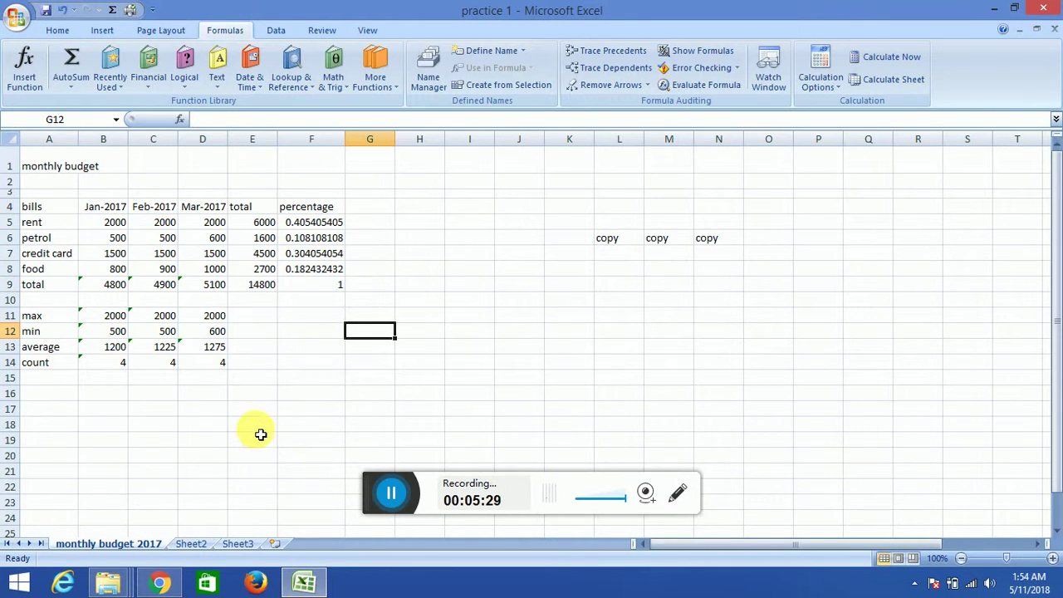
- Rename the Sheet2 worksheet as monthly budget 2016
click(196, 545)
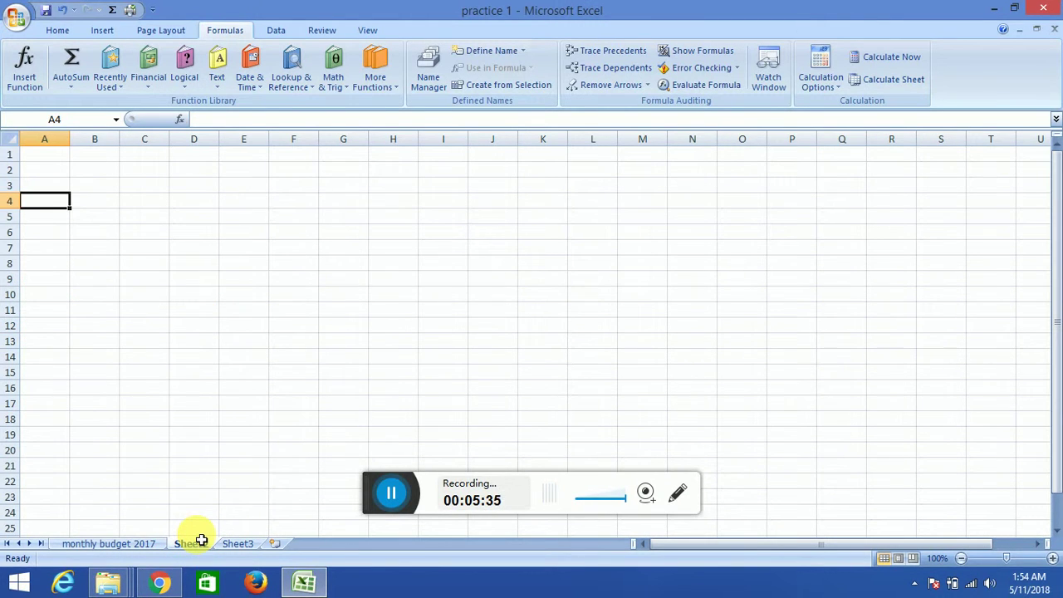
right_click(193, 542)
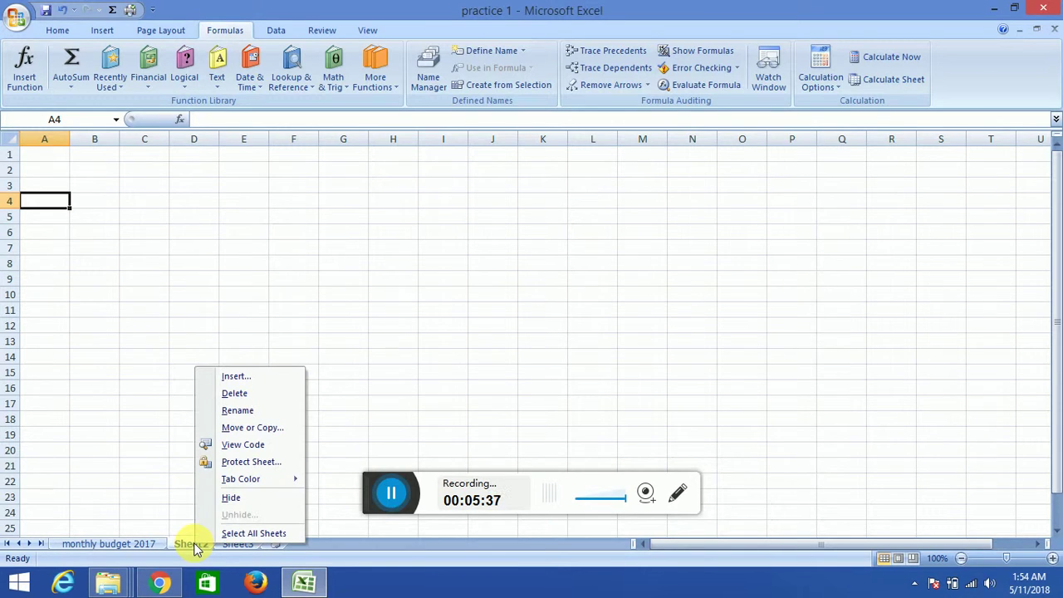
click(237, 410)
key(BackSpace)
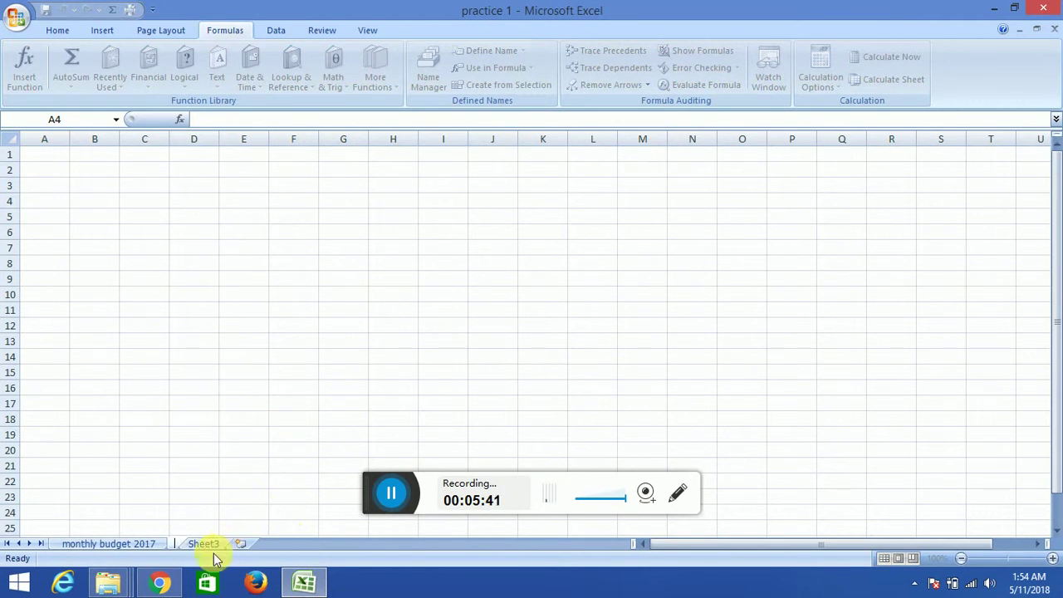
text(monthl)
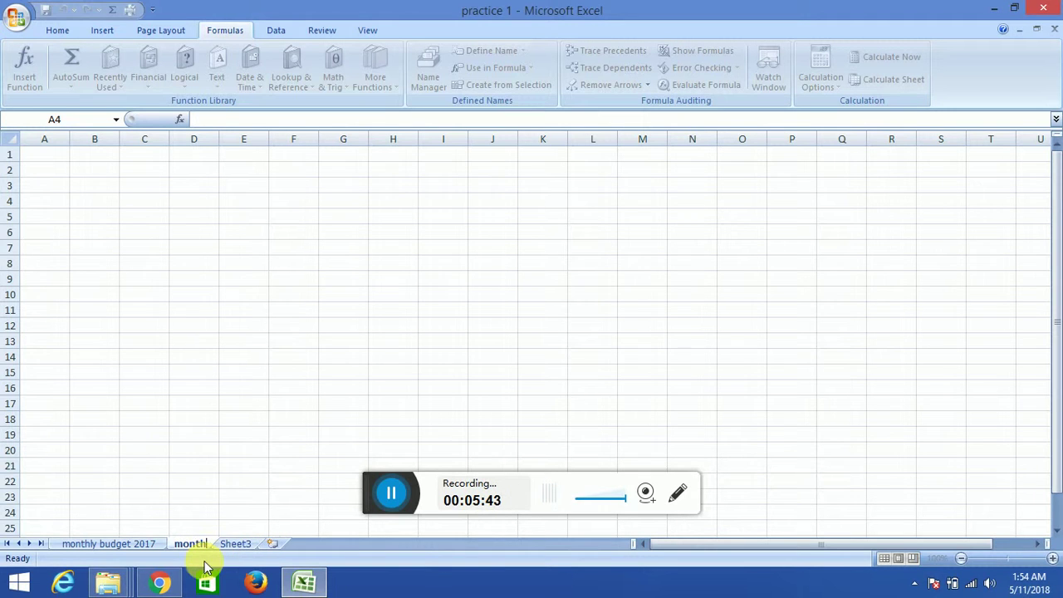
text(y bud)
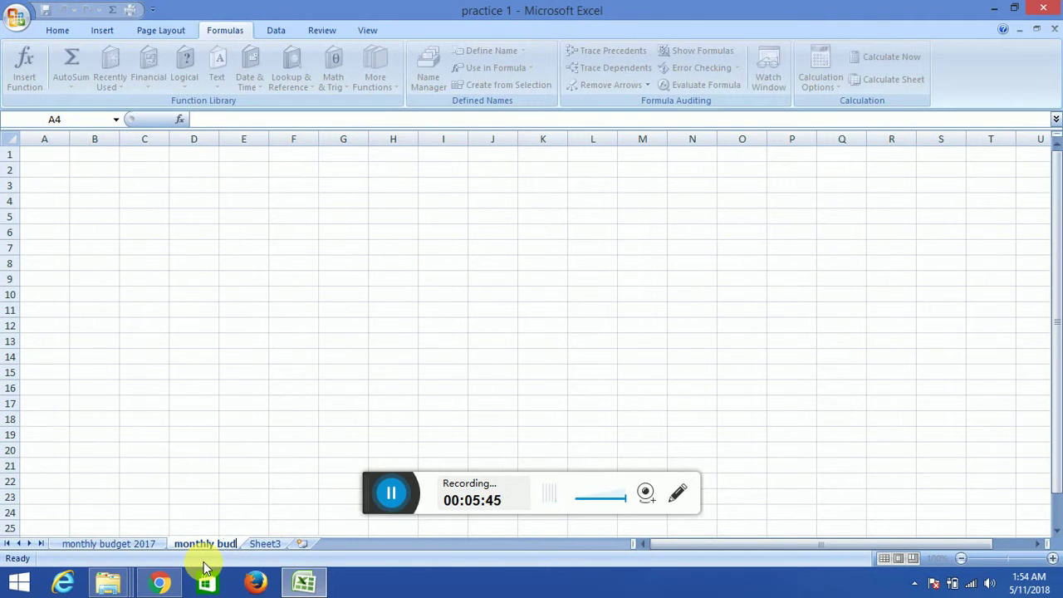
text(get 2016)
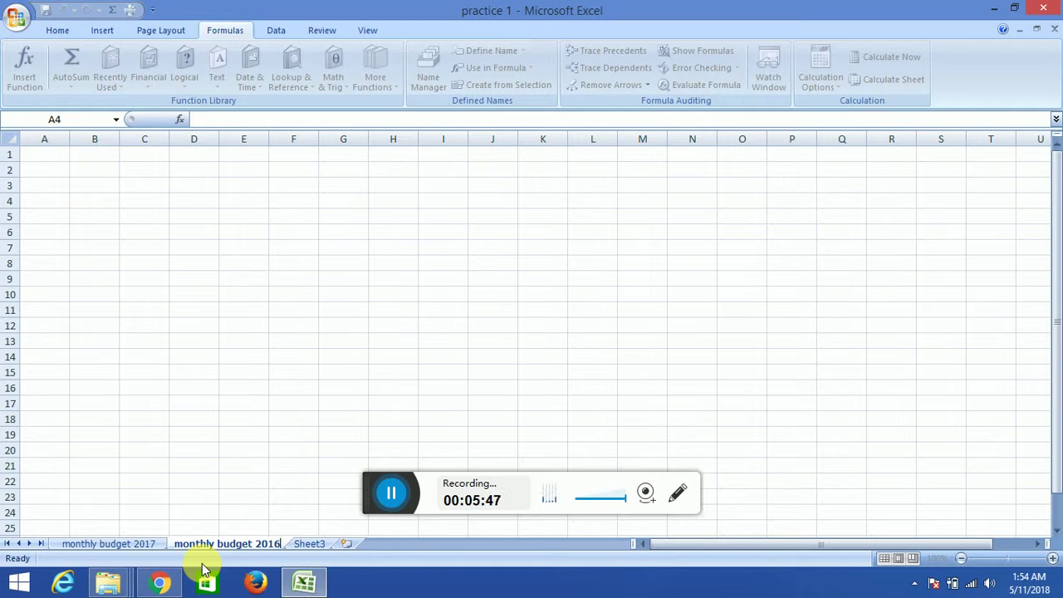
key(Return)
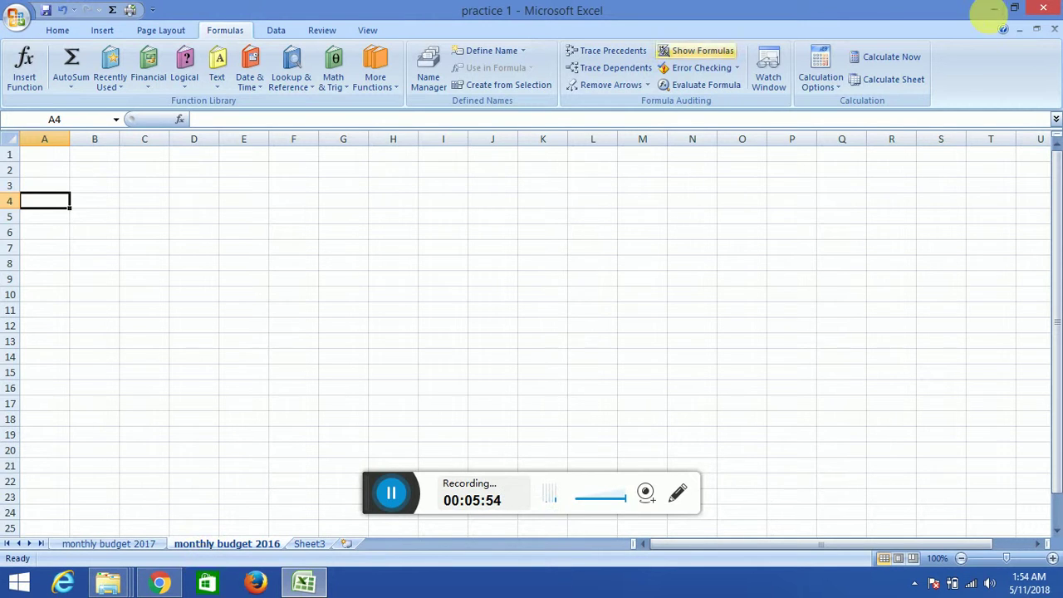
- Enter hello in cell A2 and iam in cell A3 of the monthly budget 2016 sheet
click(114, 543)
click(203, 544)
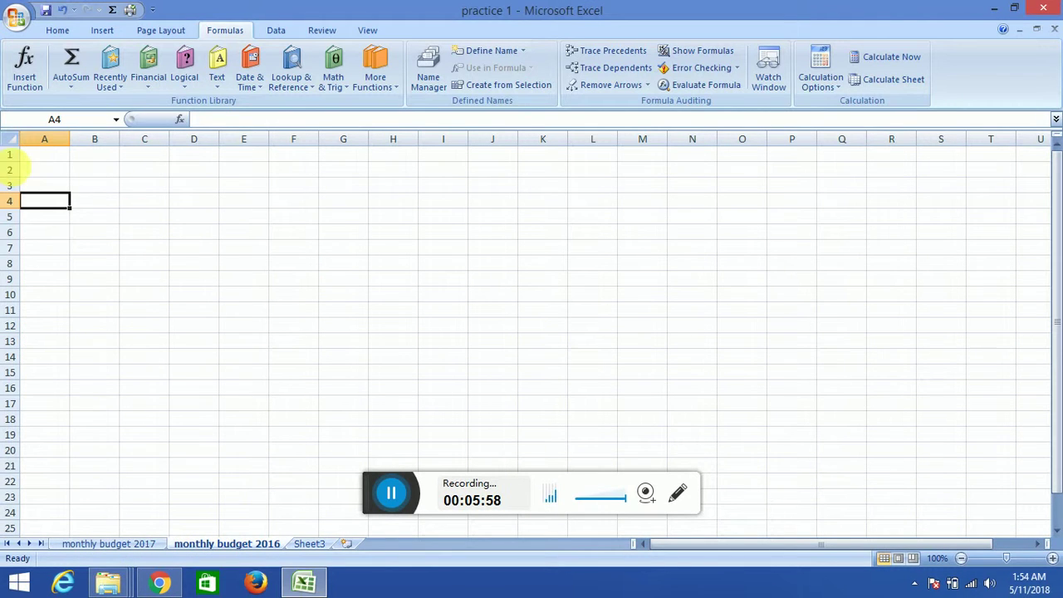
click(50, 168)
text(hel)
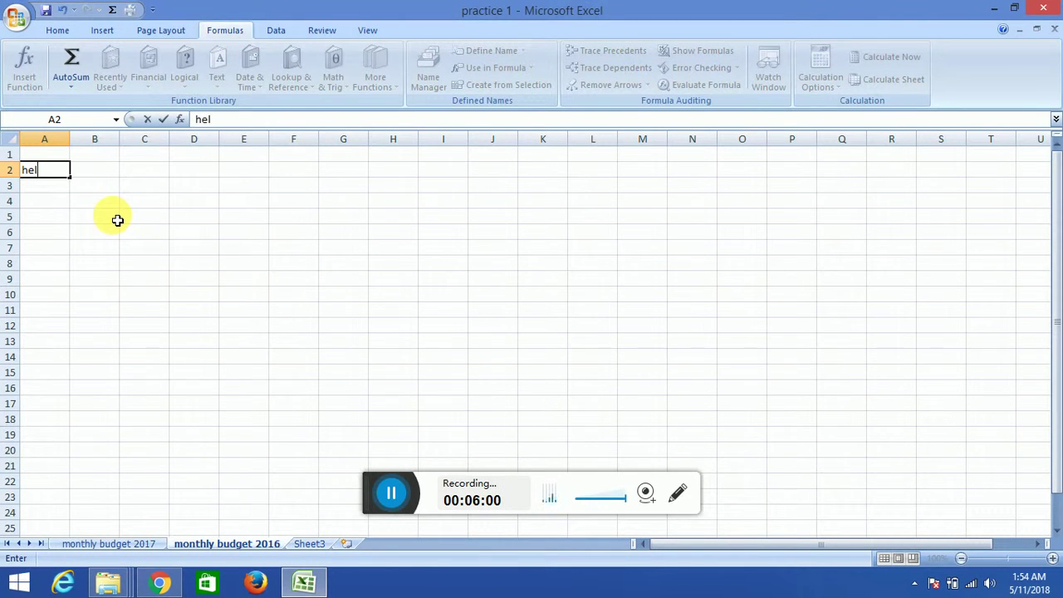
text(lo)
key(Return)
text(iam)
key(Return)
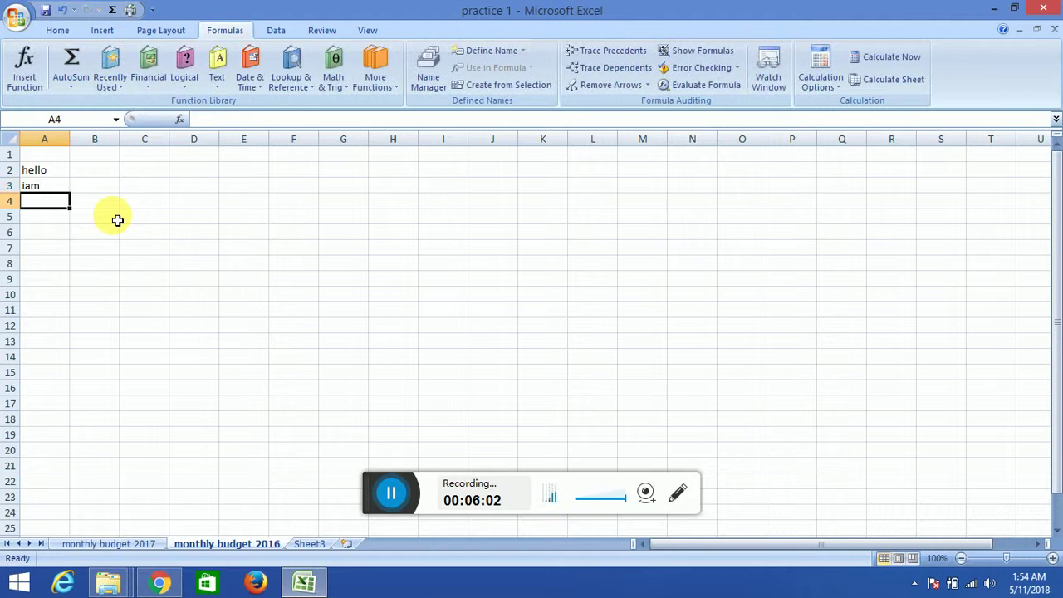
text(san)
key(Escape)
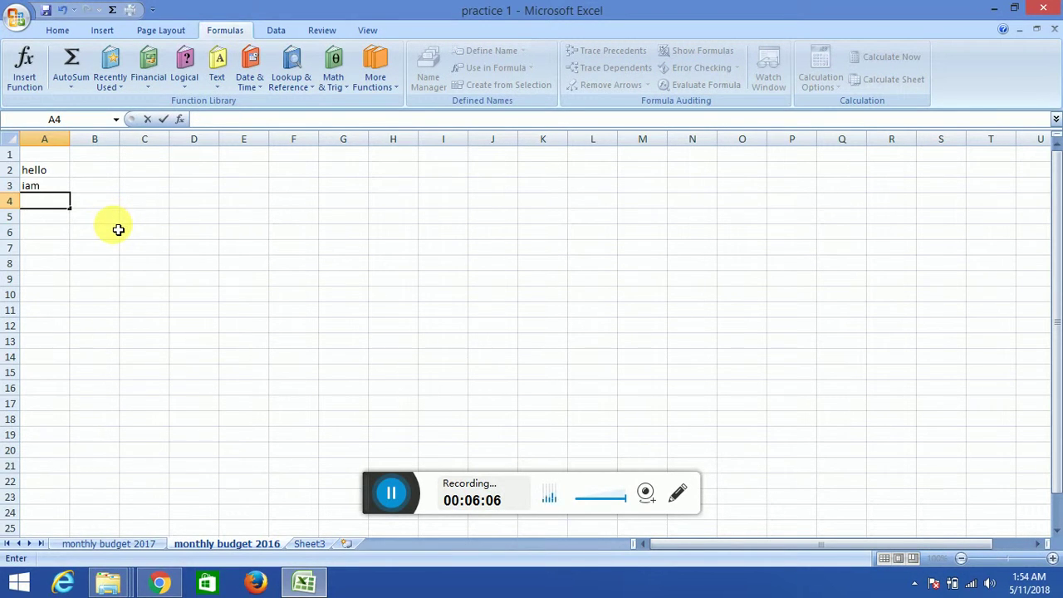
- Delete the monthly budget 2016 sheet together with its data
right_click(249, 547)
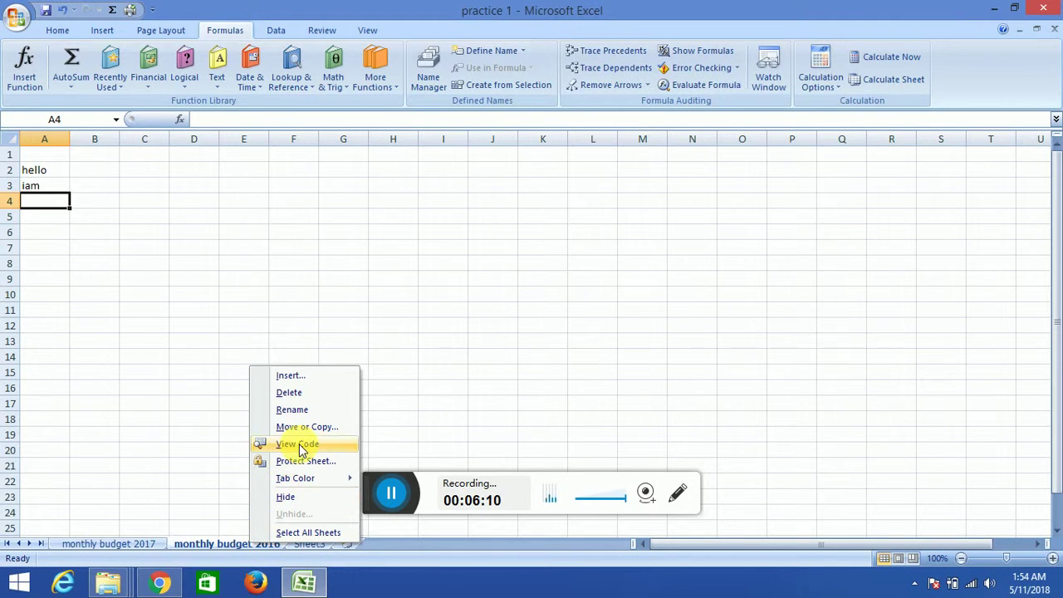
click(297, 390)
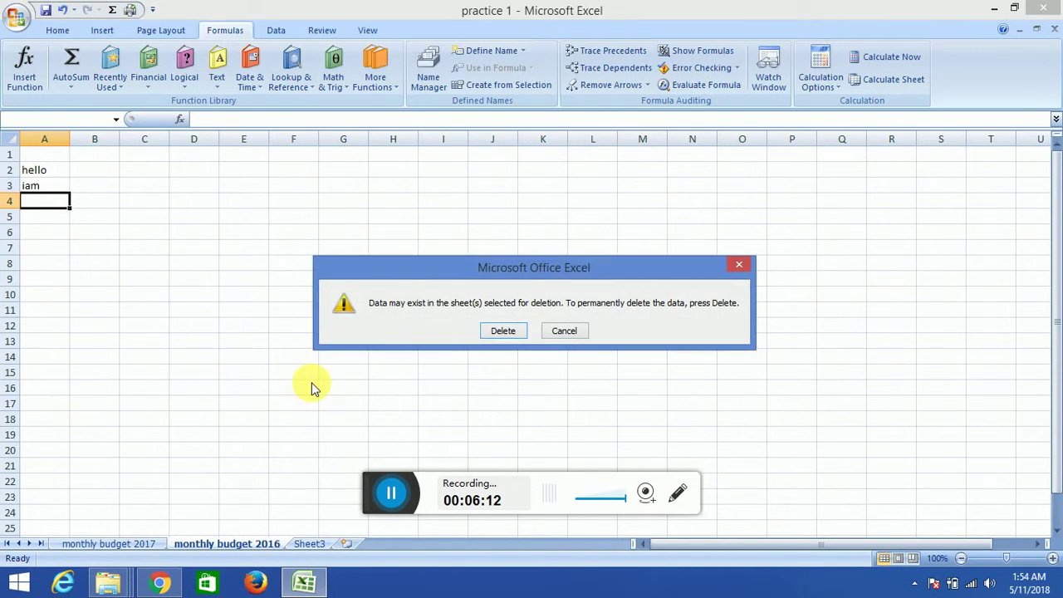
click(502, 331)
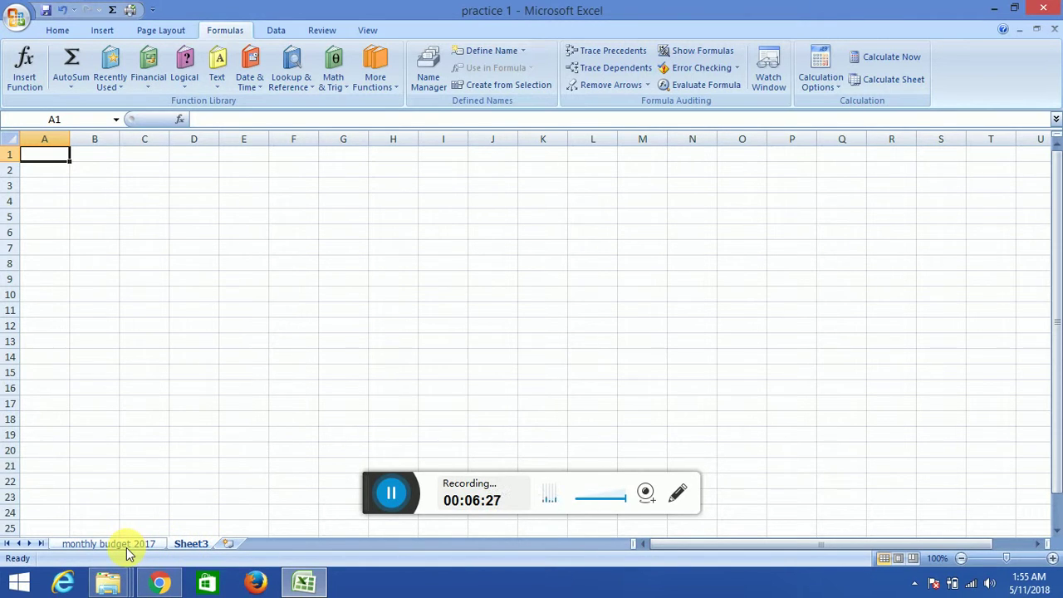
- Add a blank worksheet and move the monthly budget 2017 sheet past Sheet3 and the new sheet to the last position
click(228, 544)
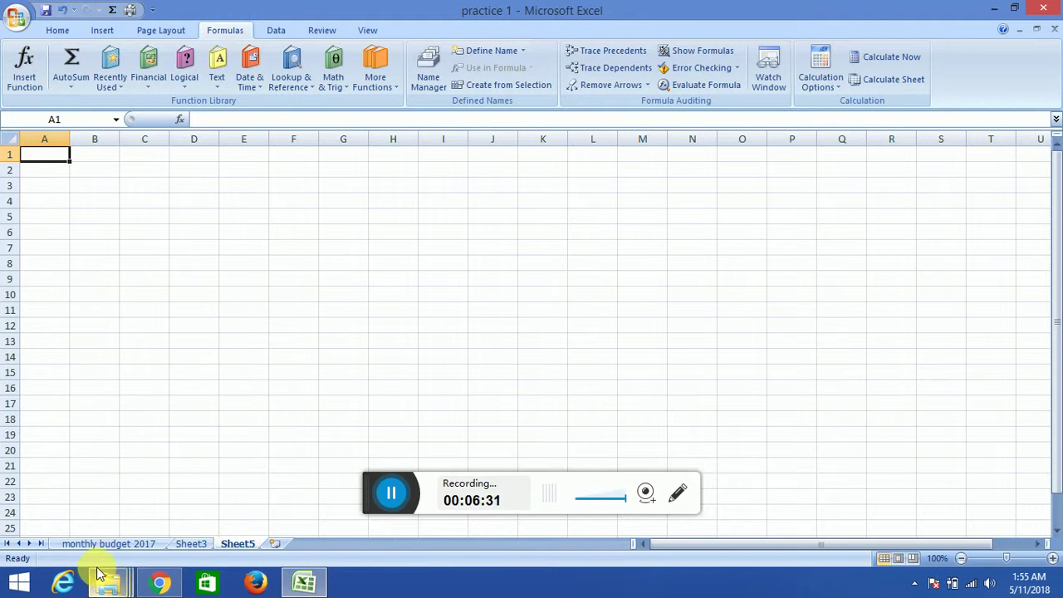
click(108, 544)
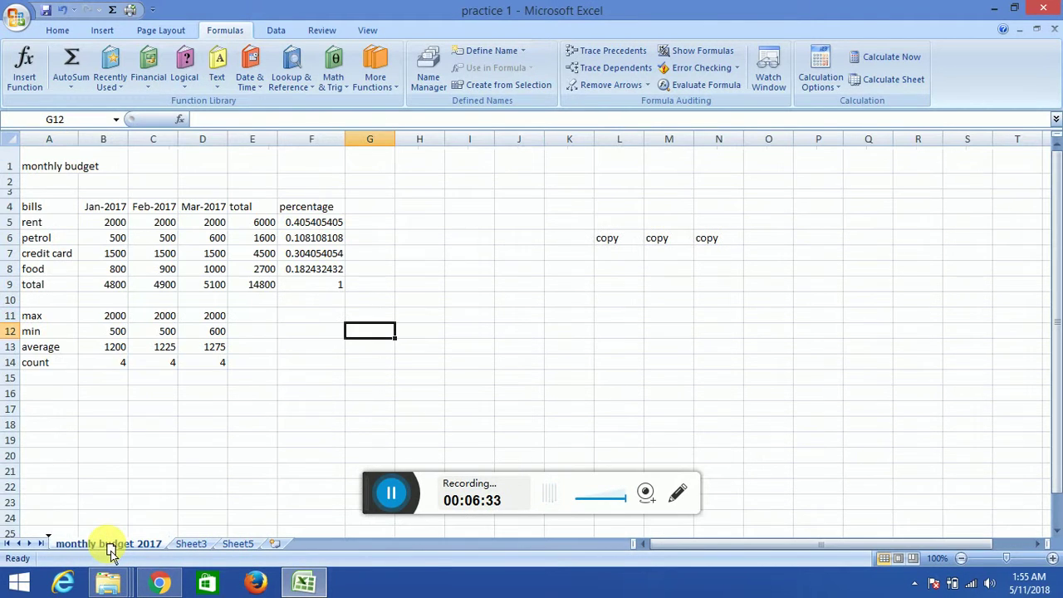
drag(110, 548, 230, 549)
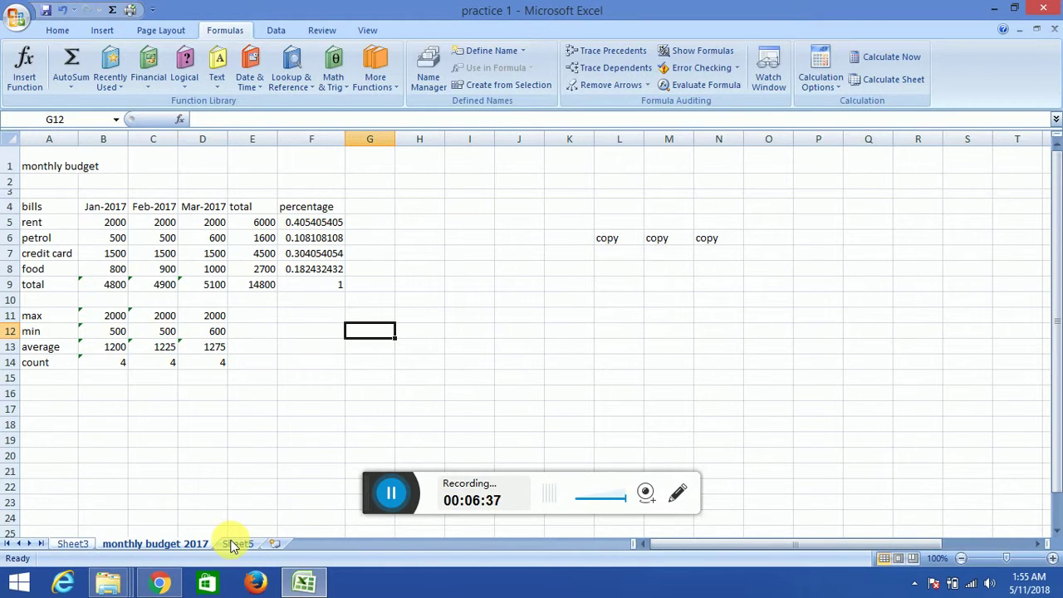
click(88, 545)
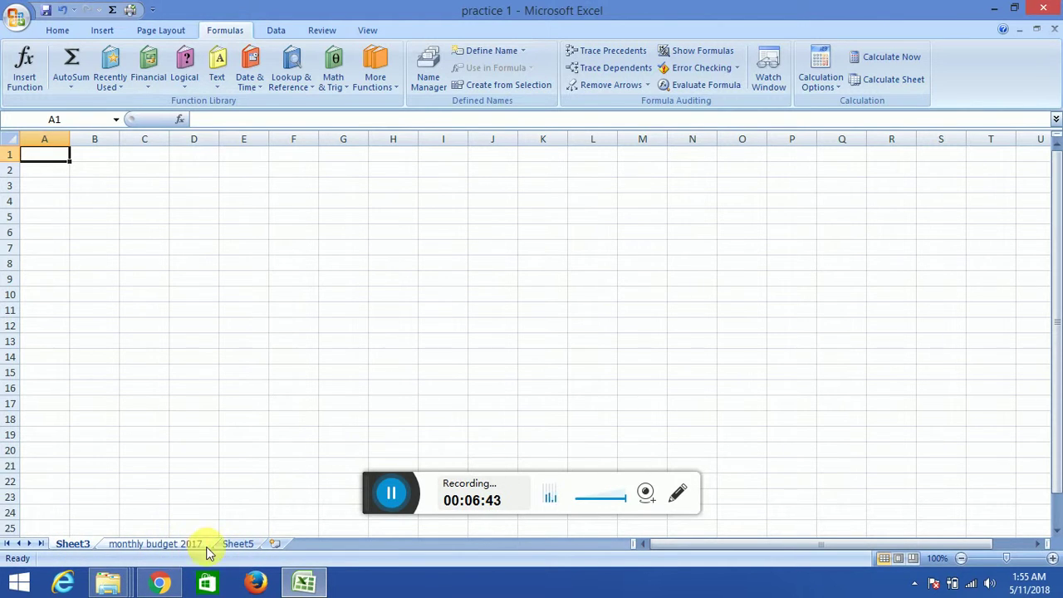
drag(162, 552, 282, 545)
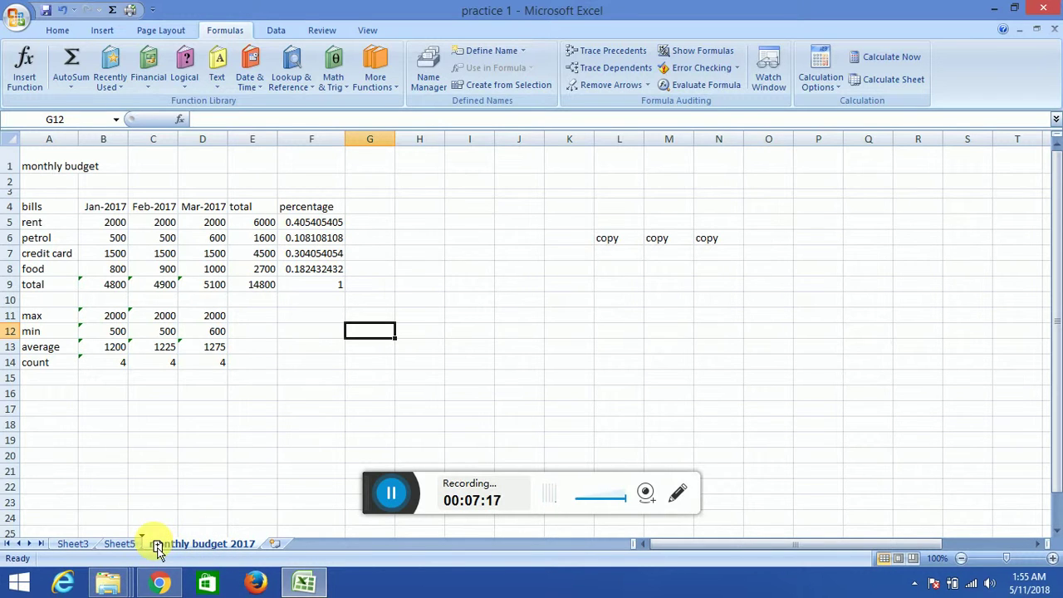
- Duplicate the monthly budget 2017 sheet between Sheet3 and Sheet5, and view the original and the copy
mouse_move(147, 548)
mouse_down()
mouse_move(142, 540)
mouse_move(137, 550)
mouse_move(174, 522)
mouse_move(127, 549)
mouse_up()
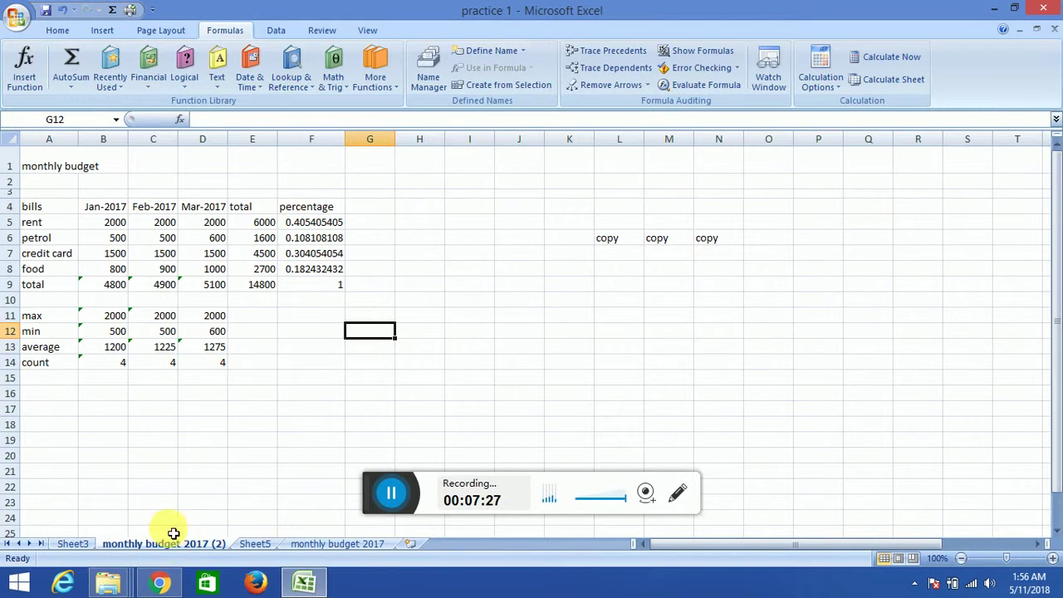
click(351, 546)
click(164, 544)
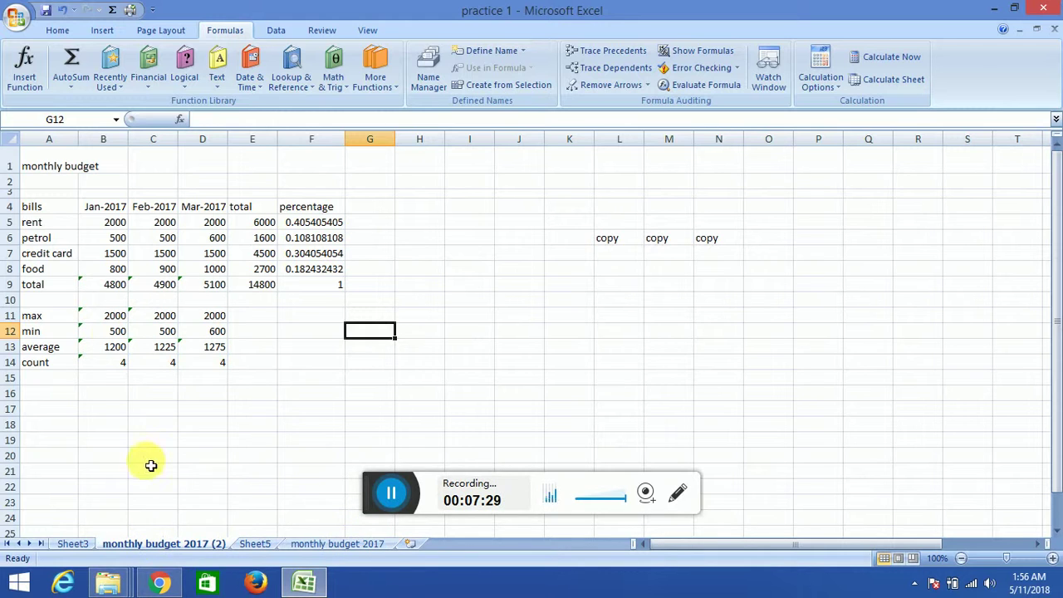